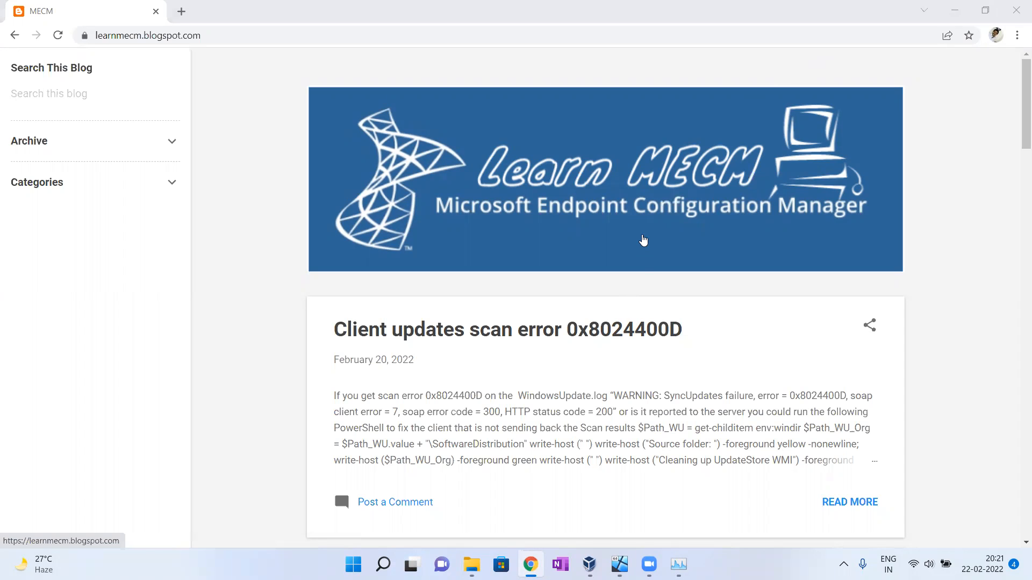
Step: Switch to the SCCM Primary virtual machine in VirtualBox and refresh its desktop
mouse_move(620, 564)
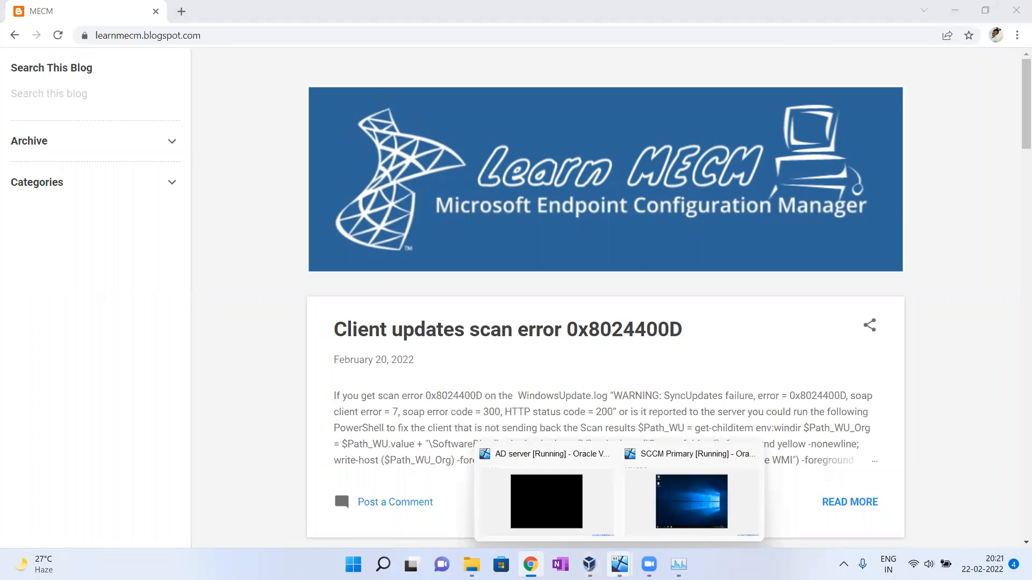
left_click(696, 482)
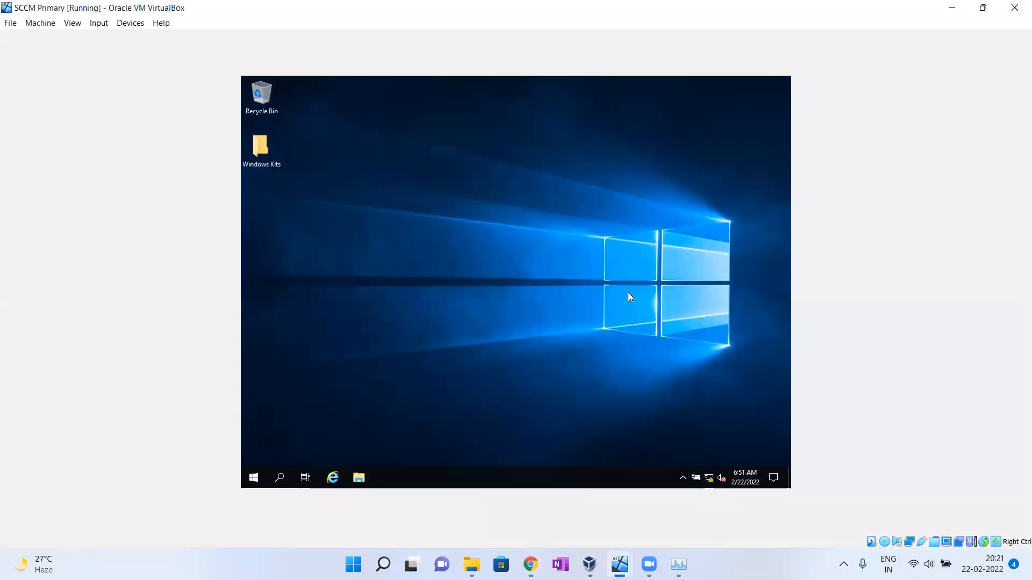
right_click(466, 193)
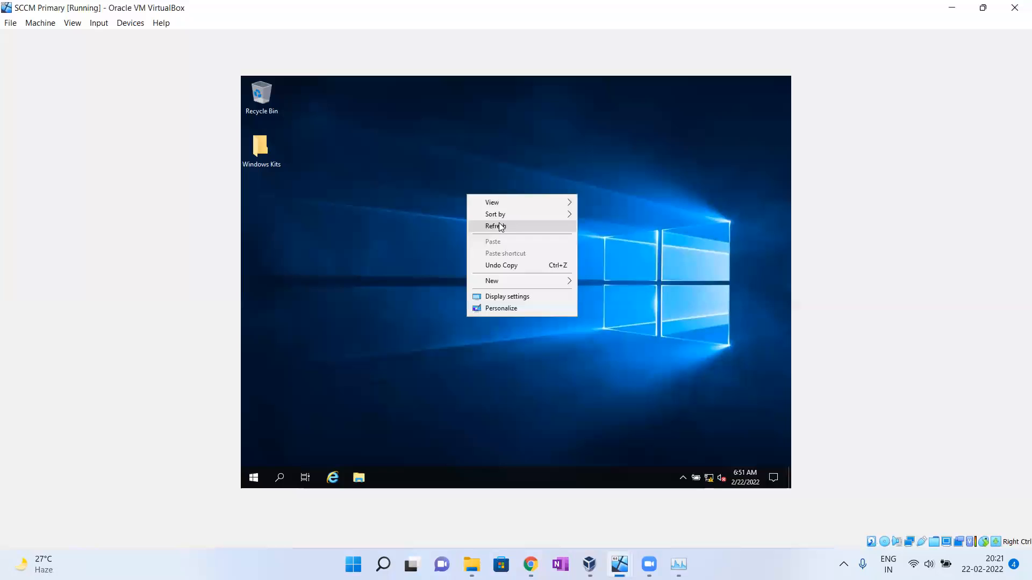
left_click(499, 222)
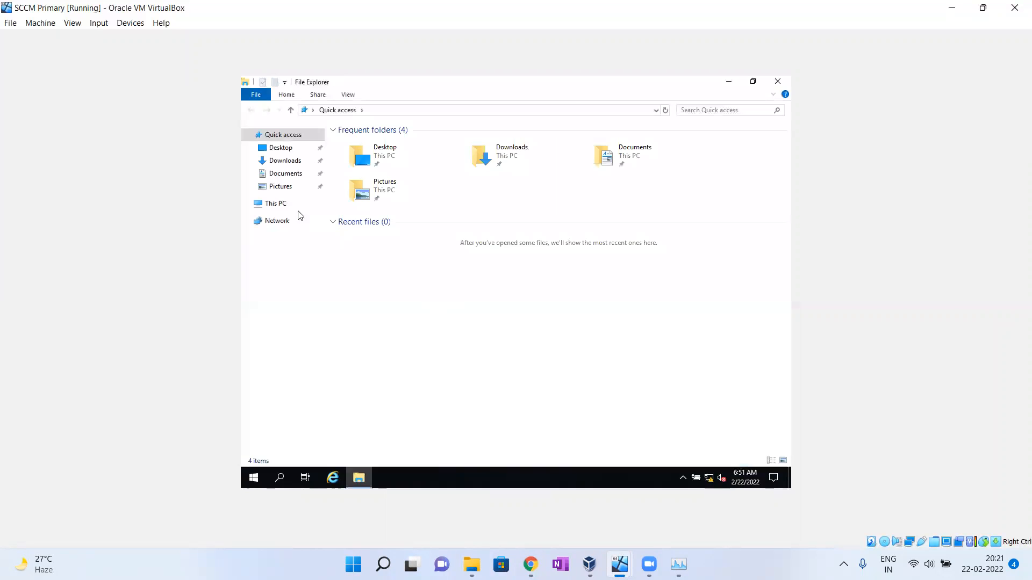
Step: Copy the SQLServer2019-x64-ENU disc image from the Softwares (Z:) network drive
left_click(284, 208)
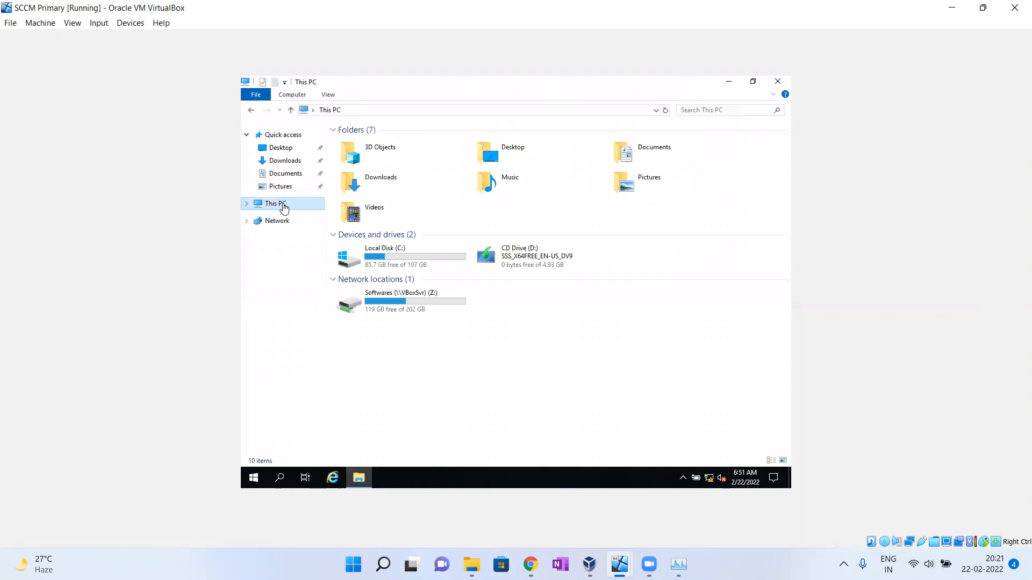
double_click(401, 306)
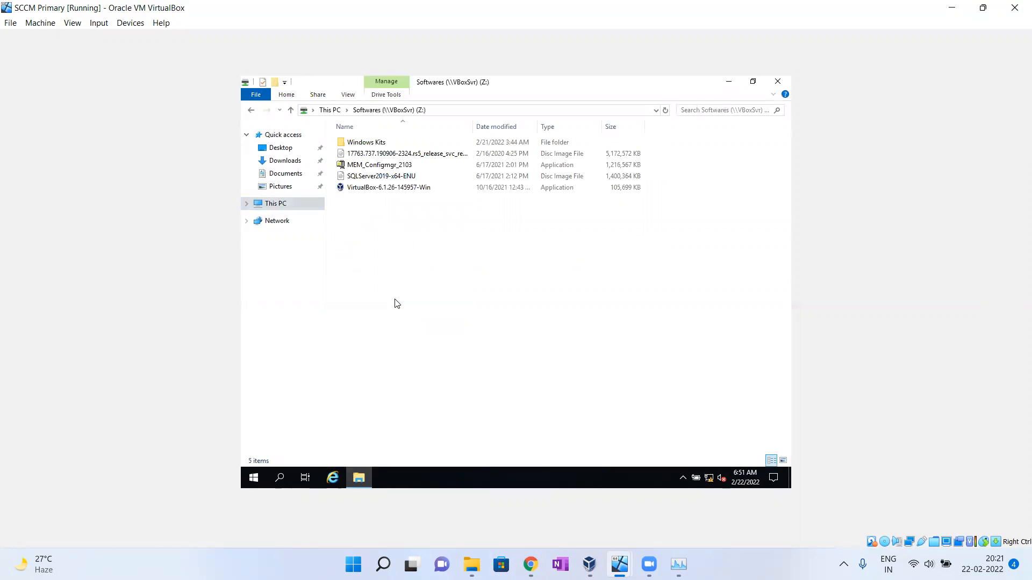
left_click(381, 178)
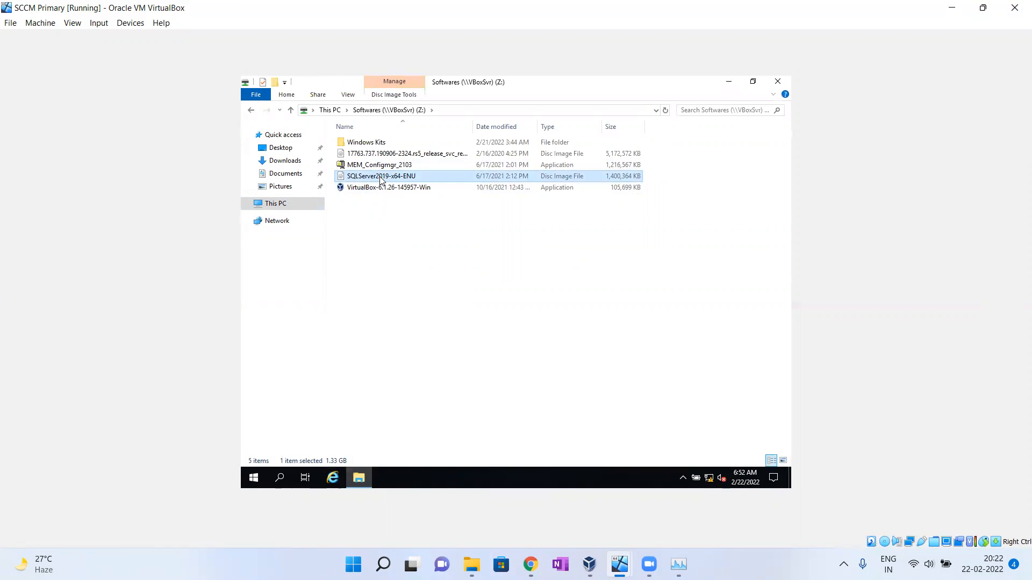
right_click(380, 178)
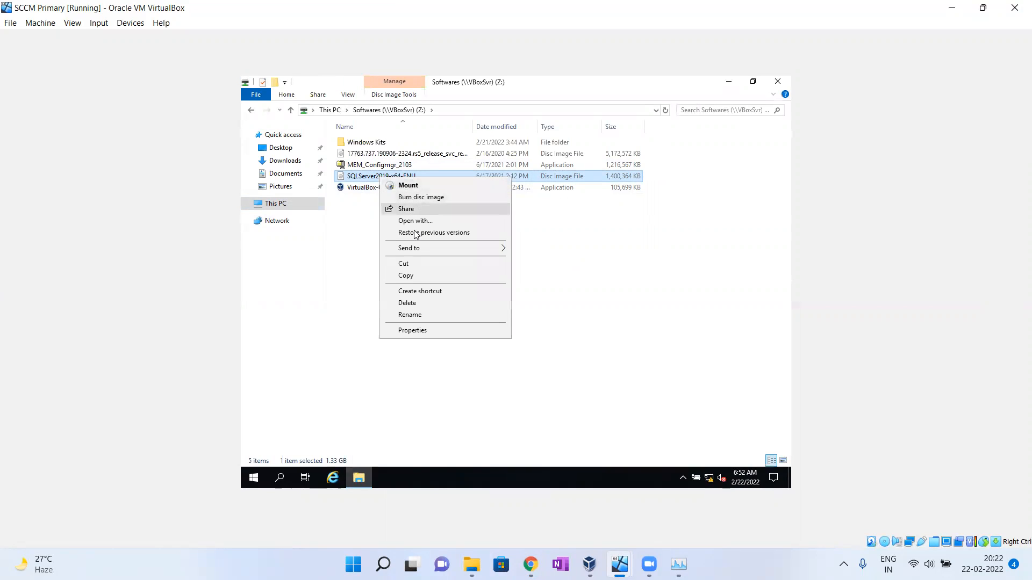
left_click(414, 277)
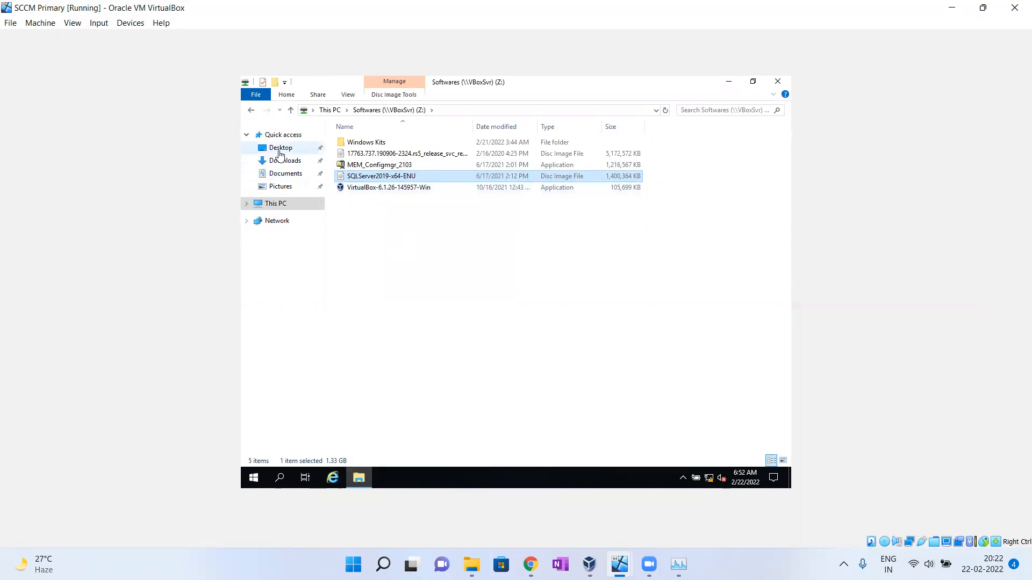
Step: Paste the copied disc image into the Desktop folder and refresh the folder
left_click(280, 147)
right_click(473, 234)
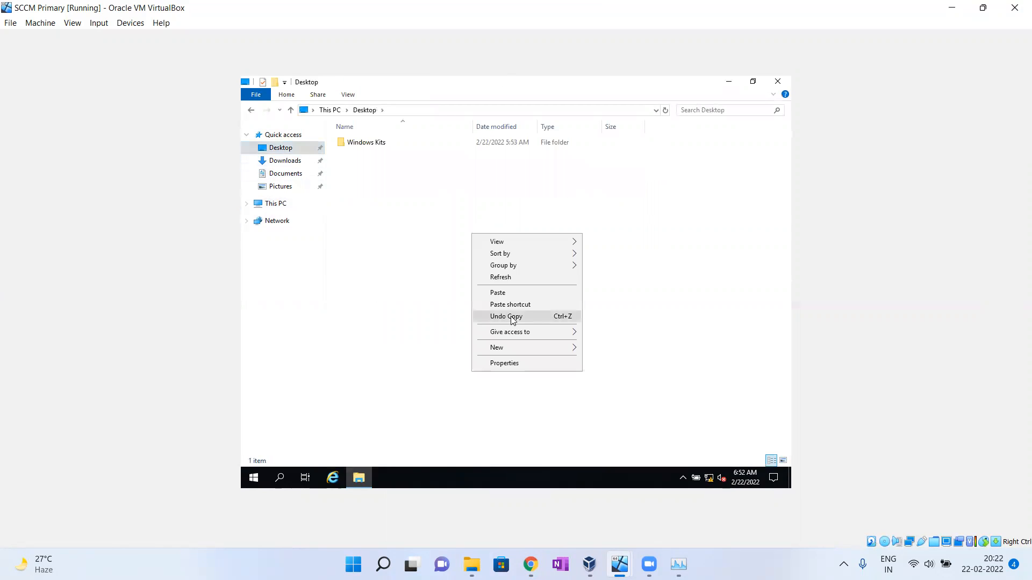
left_click(504, 297)
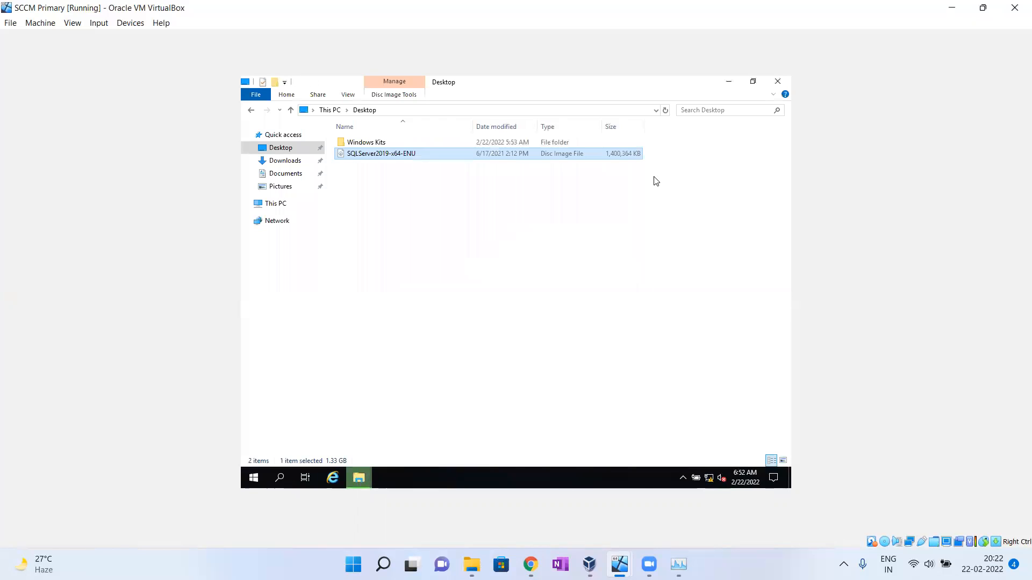
right_click(455, 203)
left_click(463, 240)
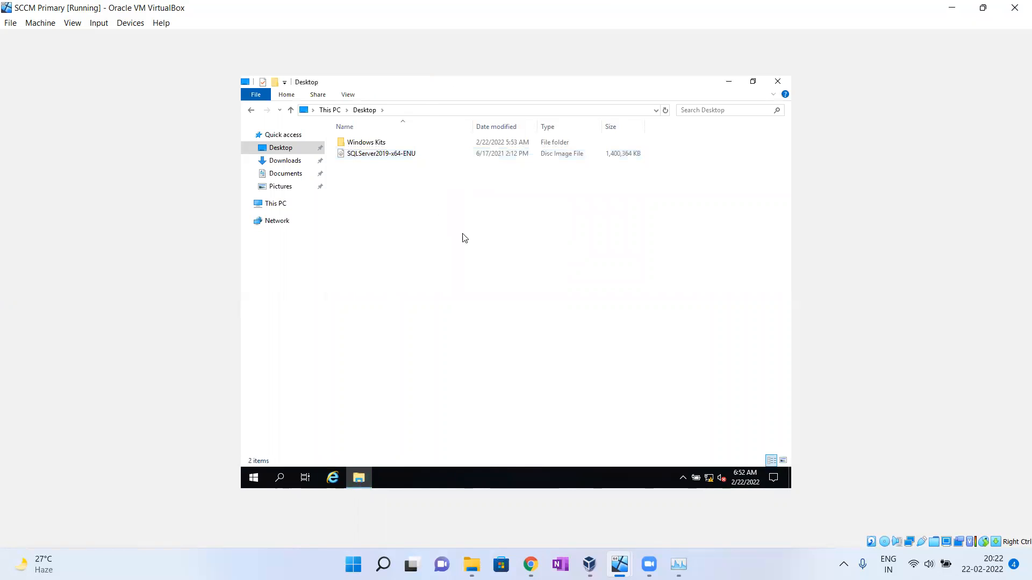
Step: Mount the SQLServer2019-x64-ENU disc image from the Desktop folder
left_click(392, 155)
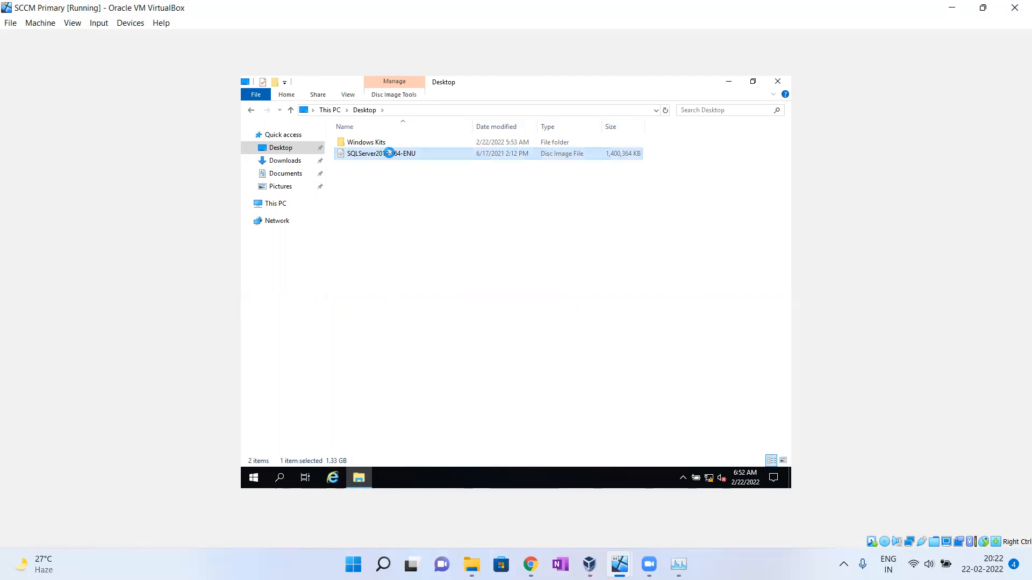
right_click(390, 155)
left_click(420, 163)
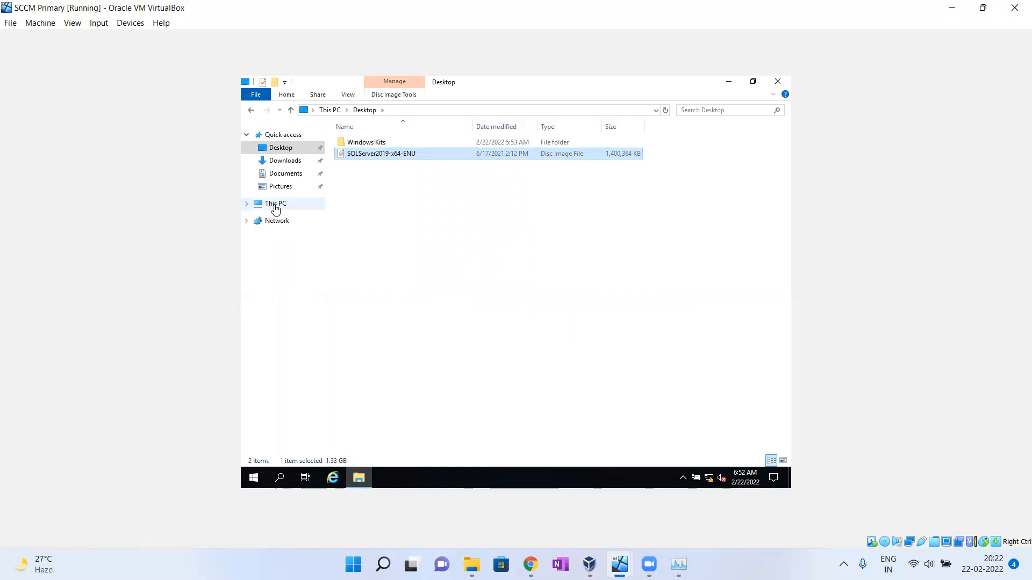
Step: Refresh This PC and open the mounted SqlSetup_x64_ENU DVD drive (E:)
left_click(275, 203)
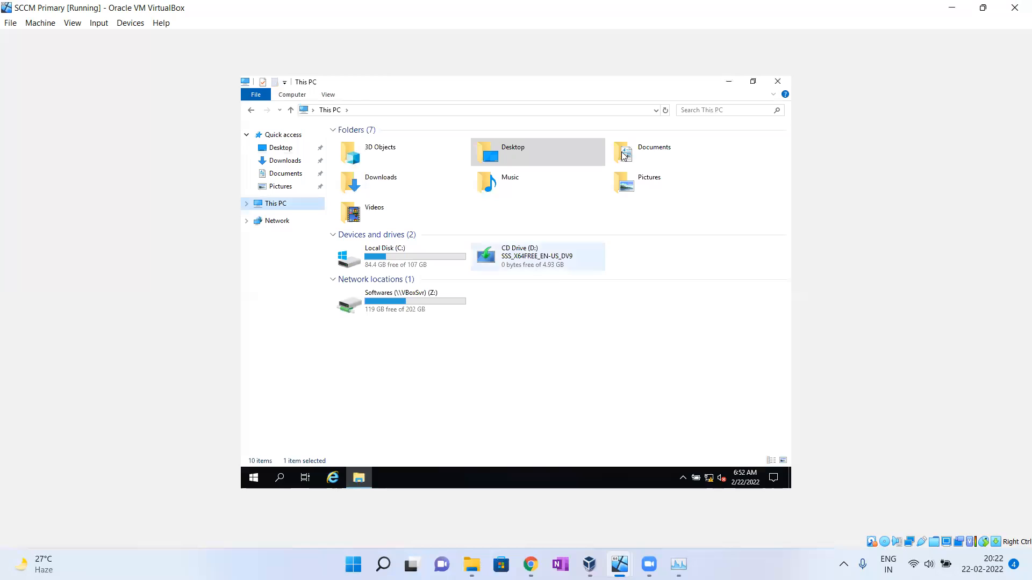
left_click(666, 111)
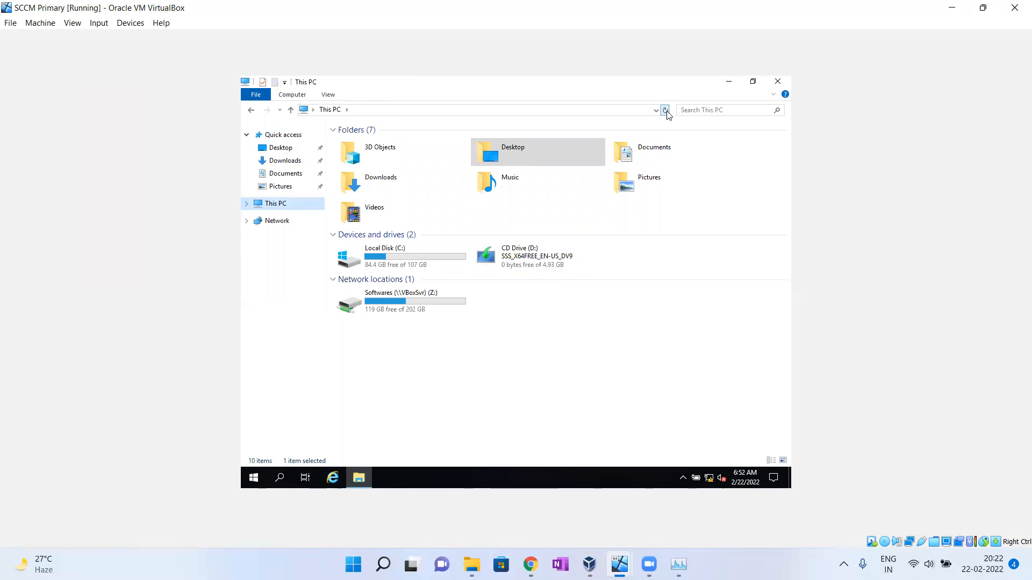
double_click(671, 253)
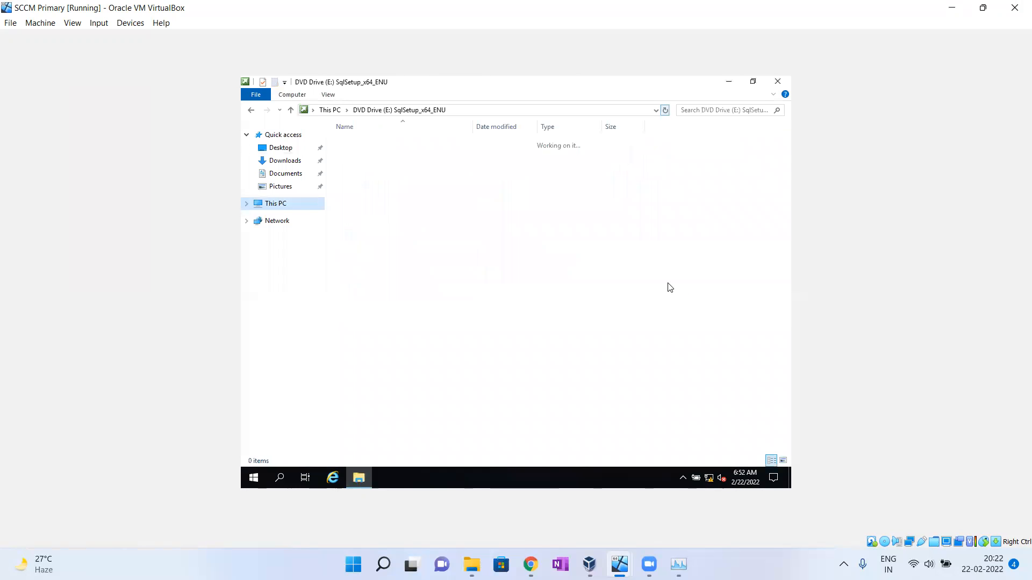
left_click(279, 204)
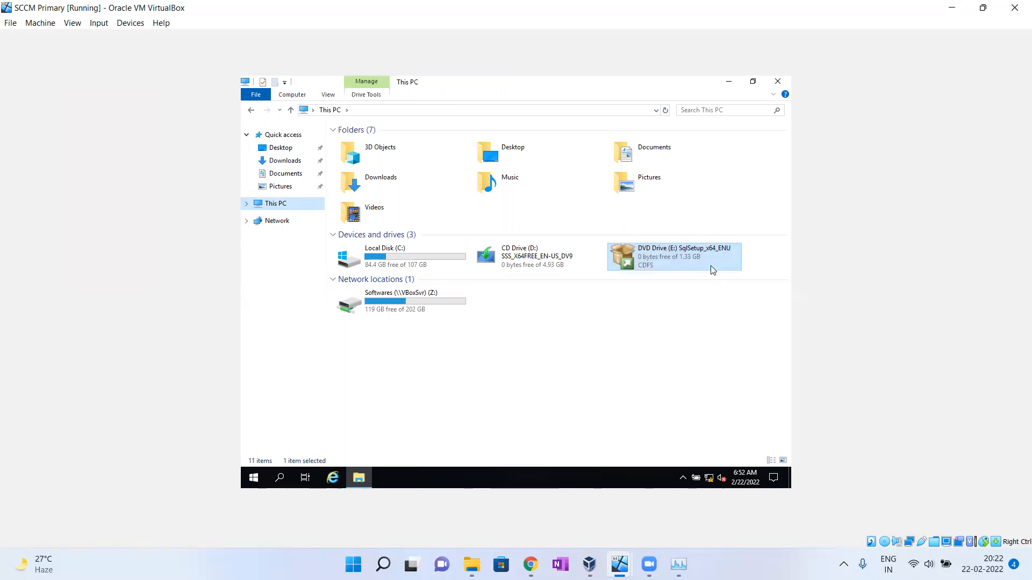
double_click(682, 256)
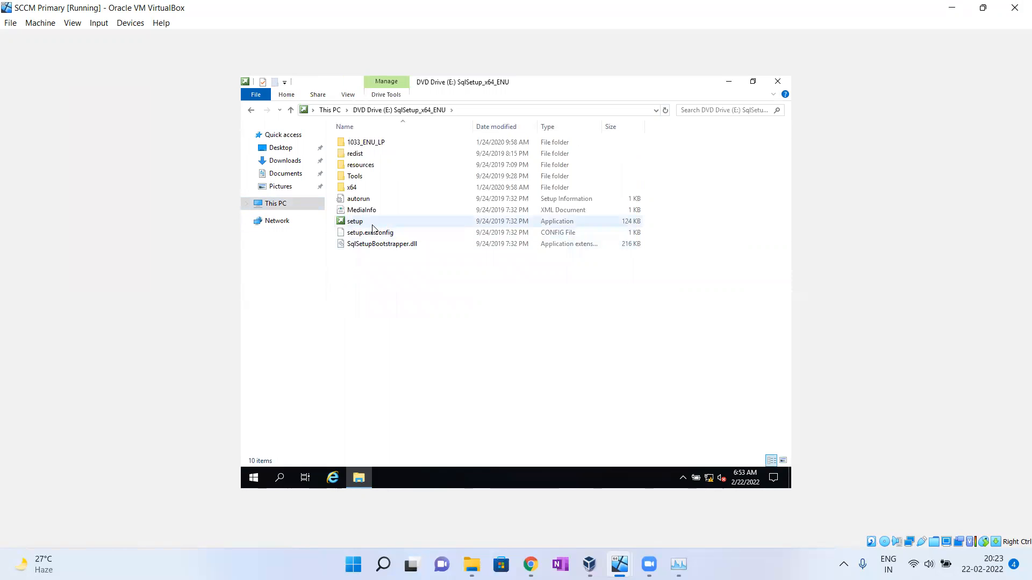
Step: Run setup from the mounted drive and start a new SQL Server stand-alone installation
double_click(372, 225)
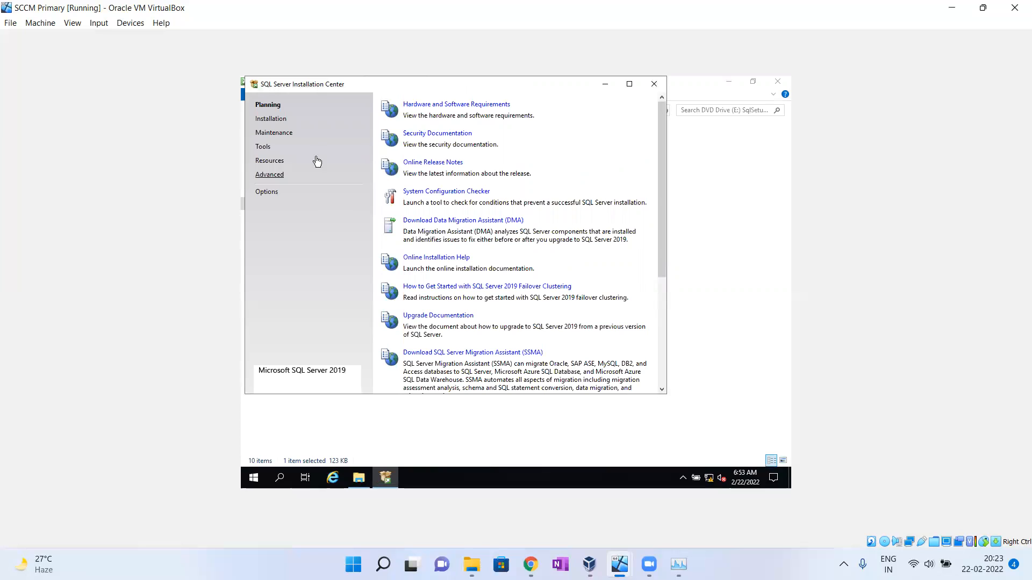
left_click(277, 123)
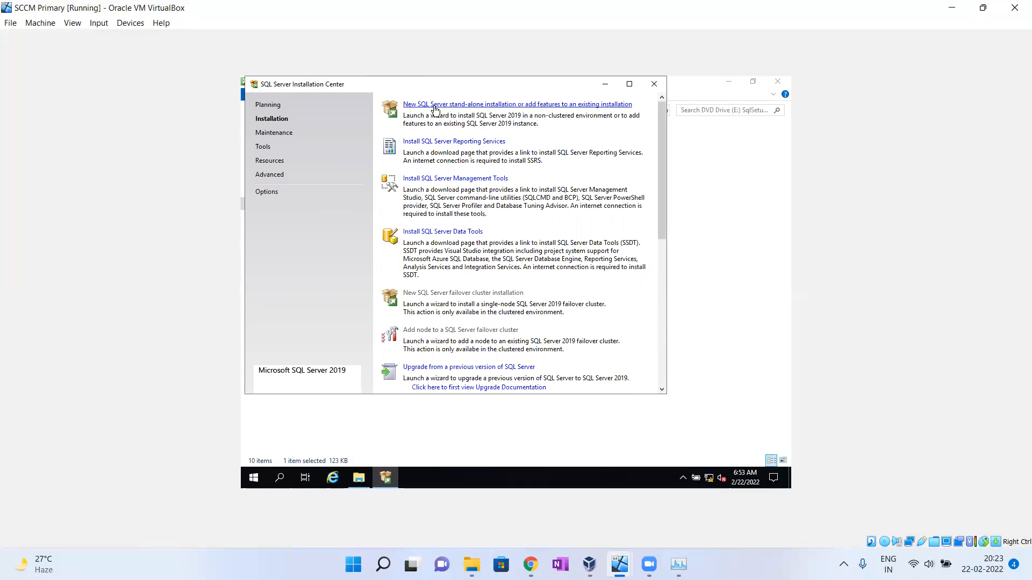
left_click(435, 106)
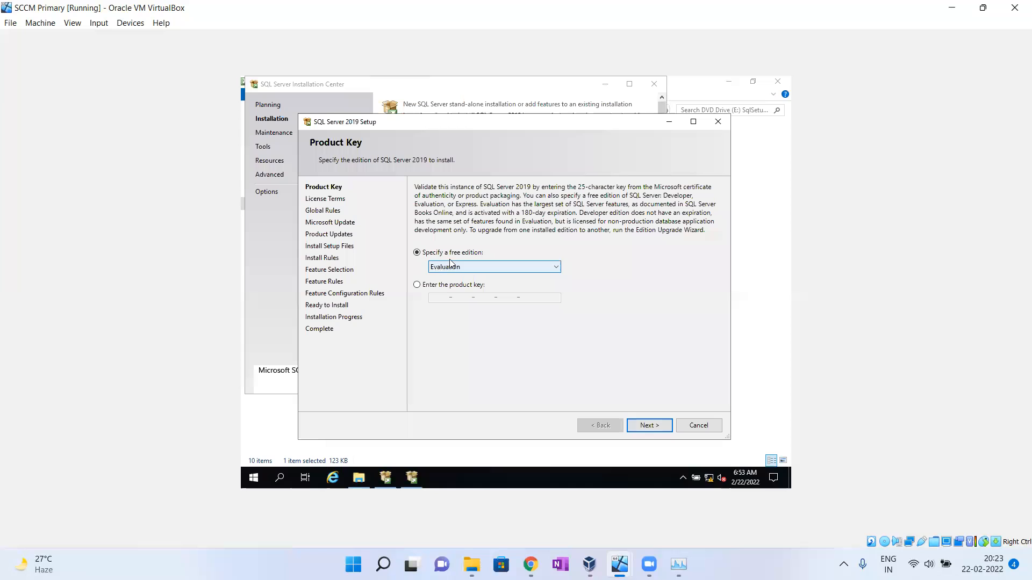
Step: Keep the free Evaluation edition and accept the license terms to continue the setup
left_click(649, 426)
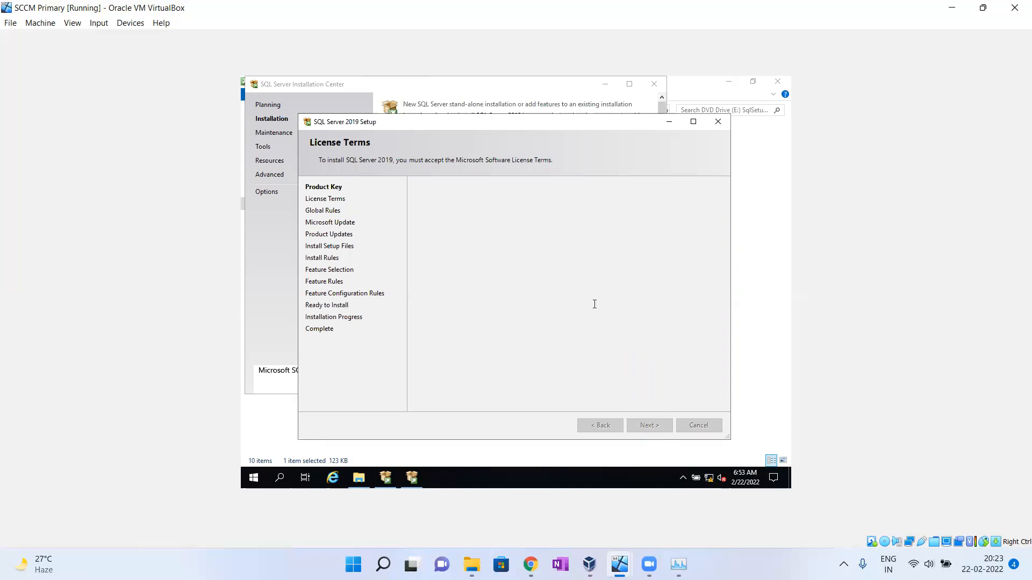
left_click(419, 356)
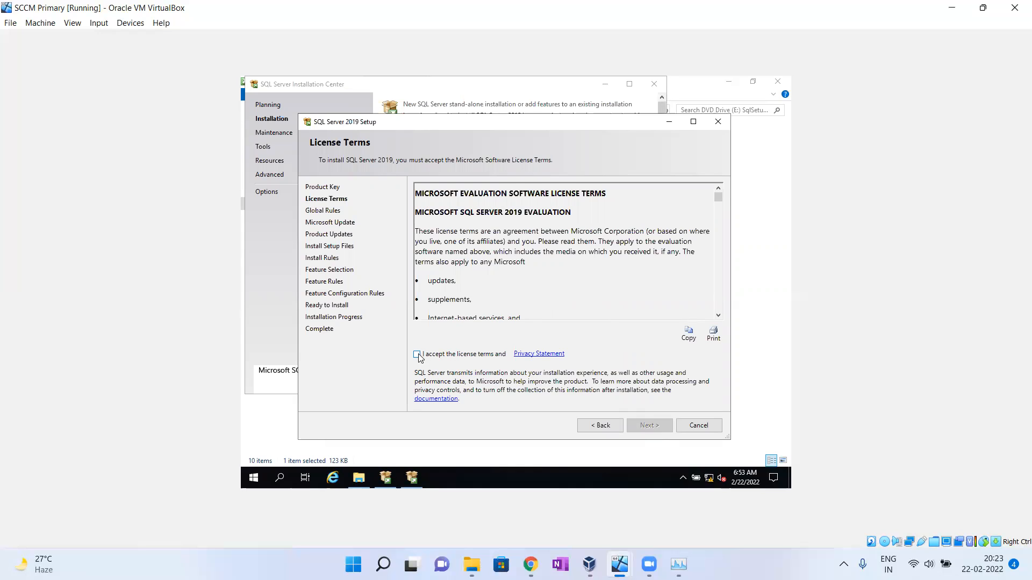
left_click(649, 425)
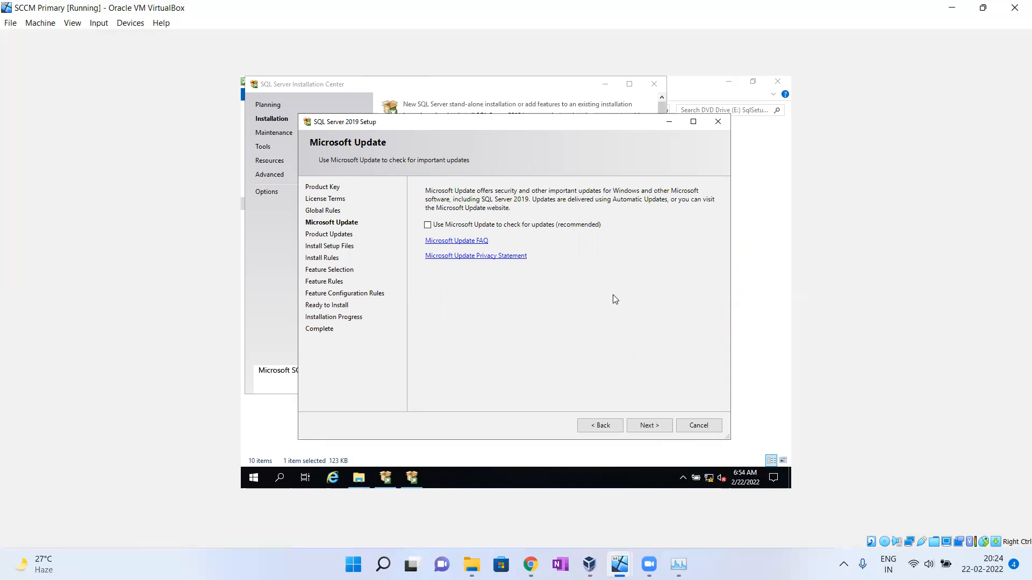
Step: Continue without Microsoft Update and exclude SQL Server product updates from the installation
left_click(654, 425)
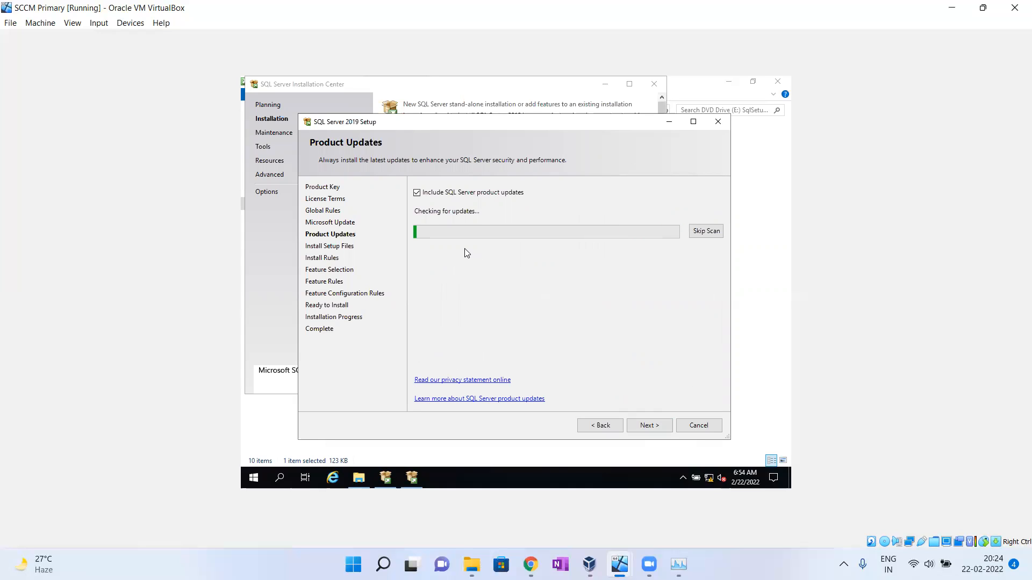
left_click(418, 194)
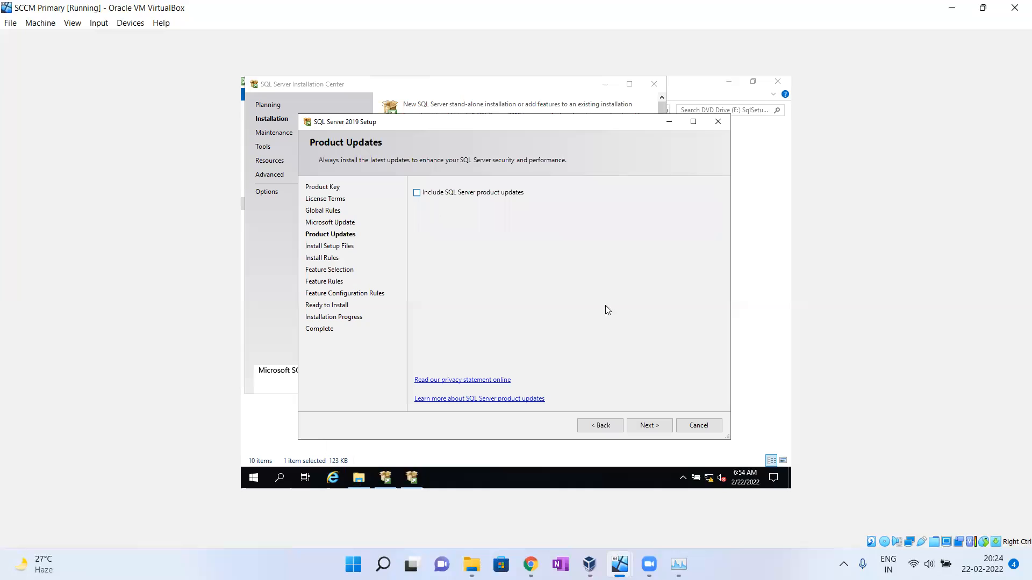
left_click(648, 426)
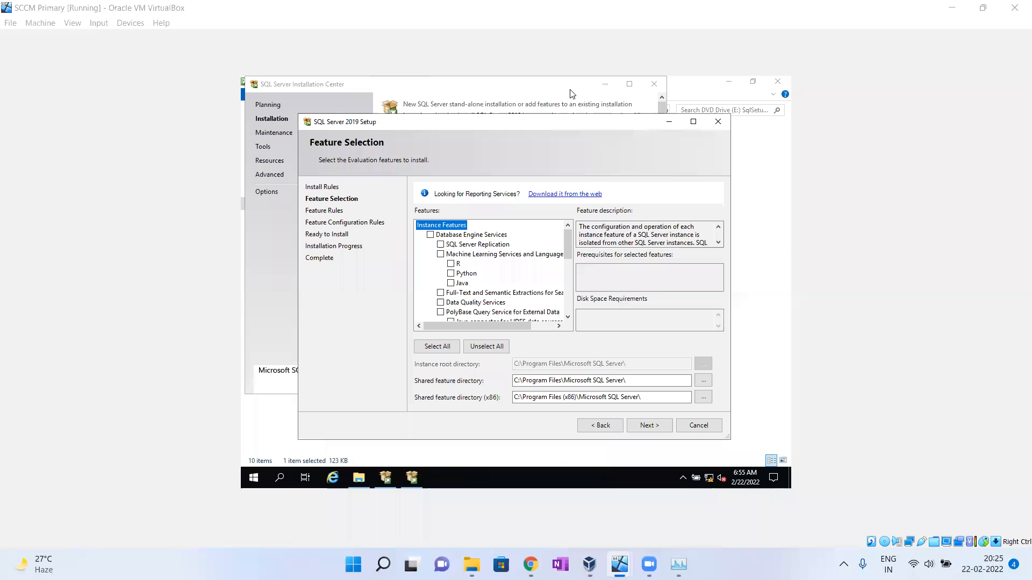
Step: Select only Database Engine Services as the feature to install, keep the default directories, and proceed to instance configuration
left_click(386, 477)
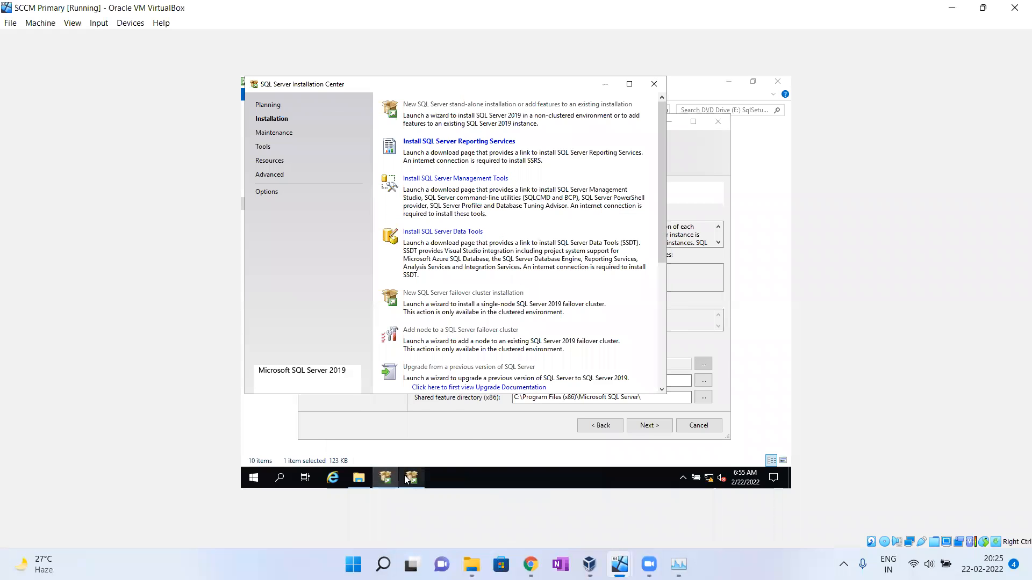
left_click(412, 478)
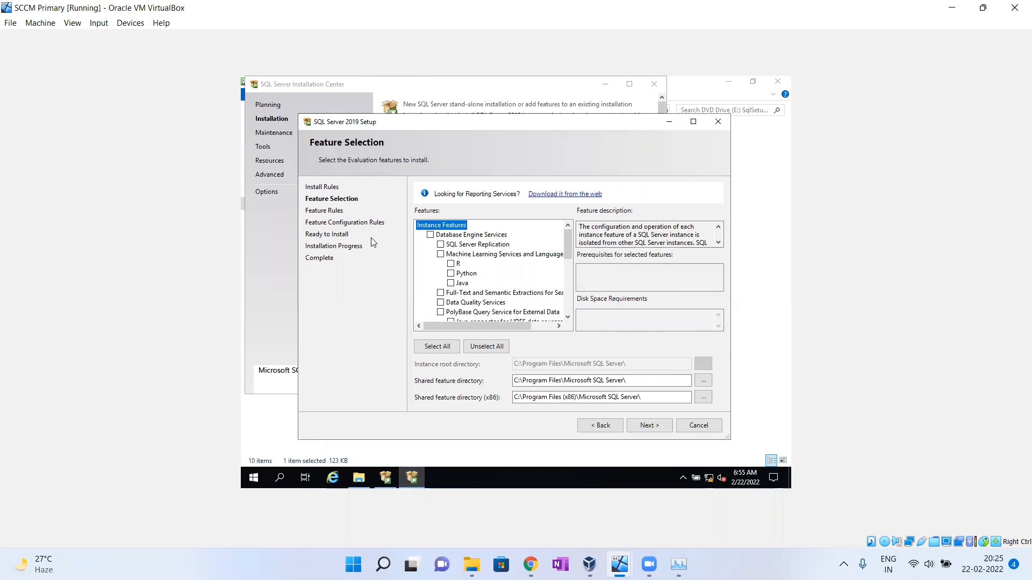
left_click(431, 235)
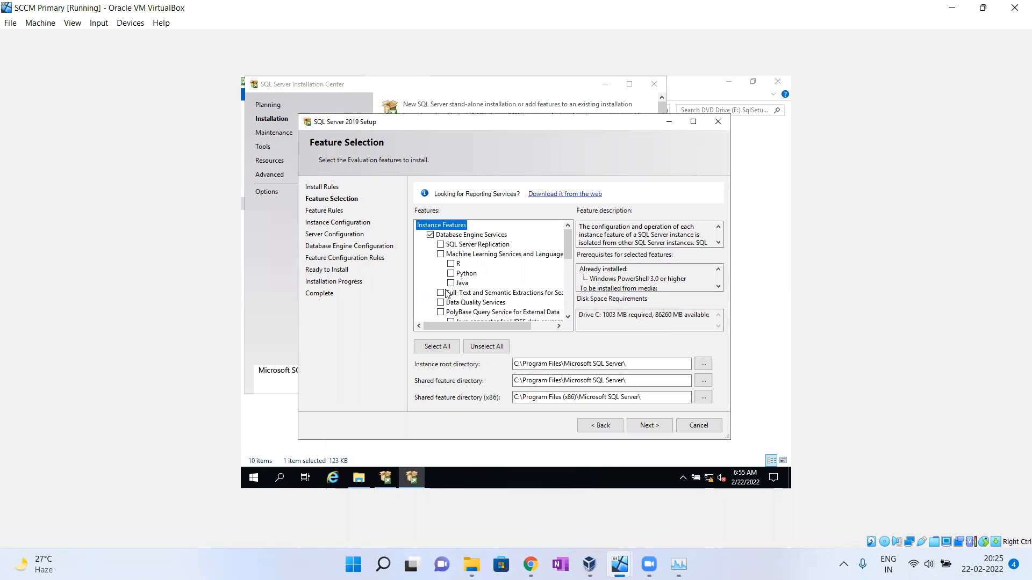
scroll(474, 291, "down", 2)
scroll(474, 291, "down", 3)
scroll(474, 291, "up", 5)
left_click(653, 425)
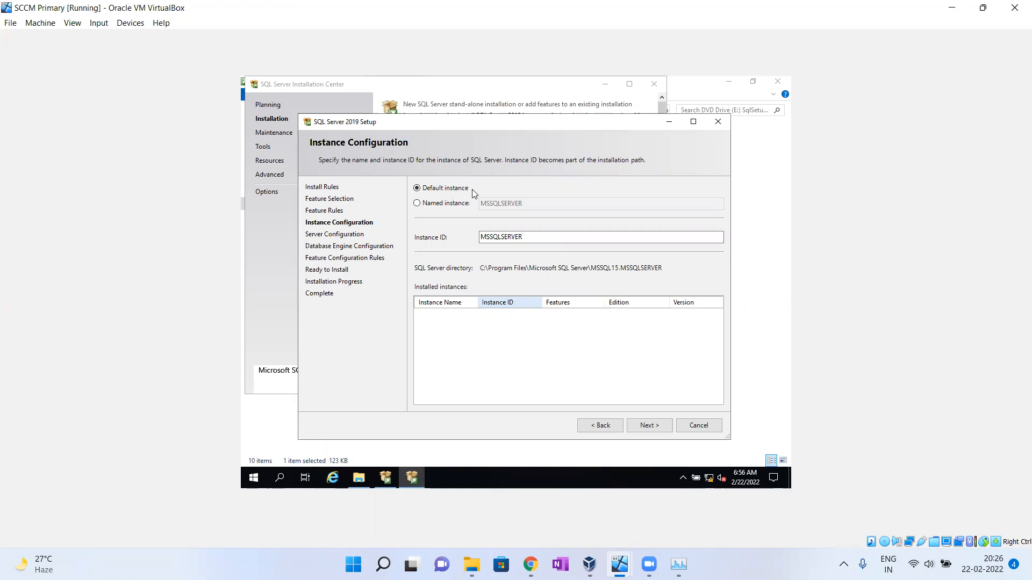
Step: Keep the default instance MSSQLSERVER and assign LAB\administrator from the directory as the SQL Server Agent service account
left_click(649, 426)
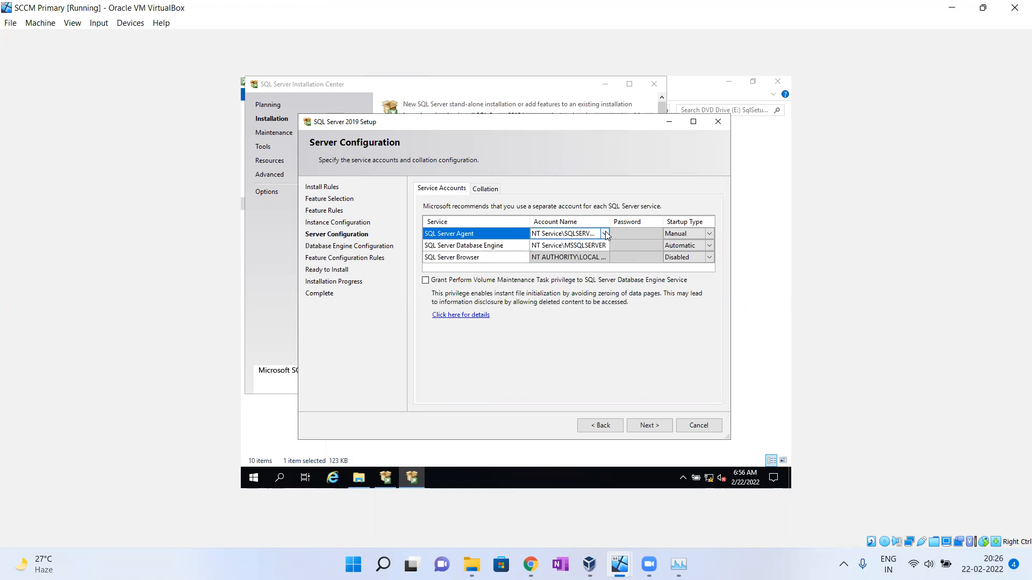
left_click(605, 232)
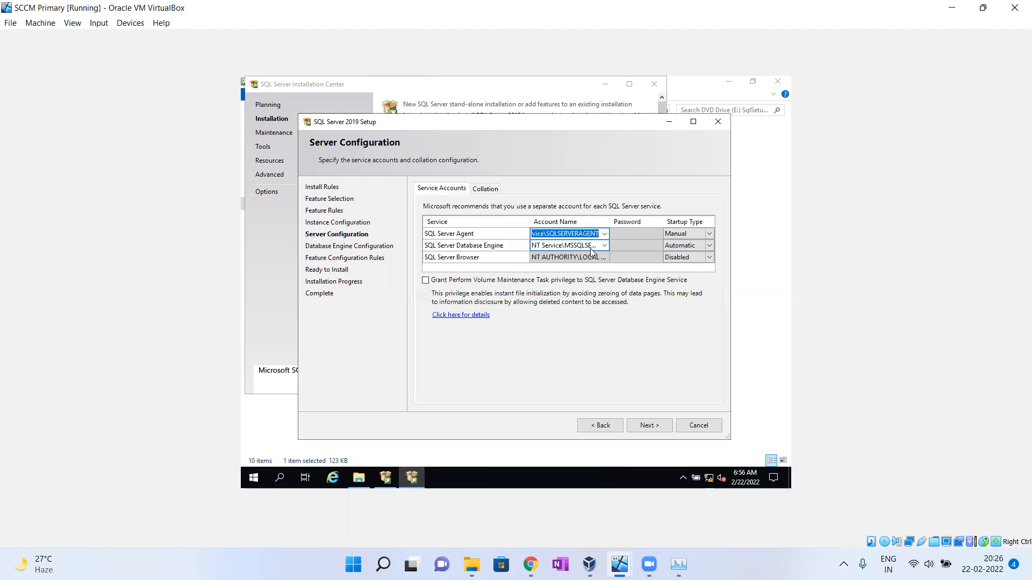
left_click(605, 234)
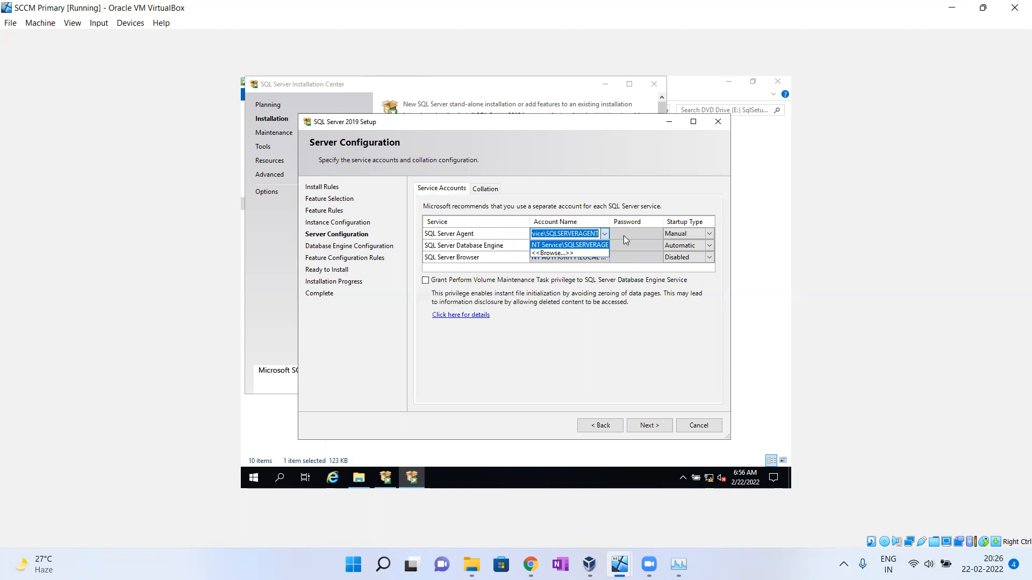
left_click(582, 252)
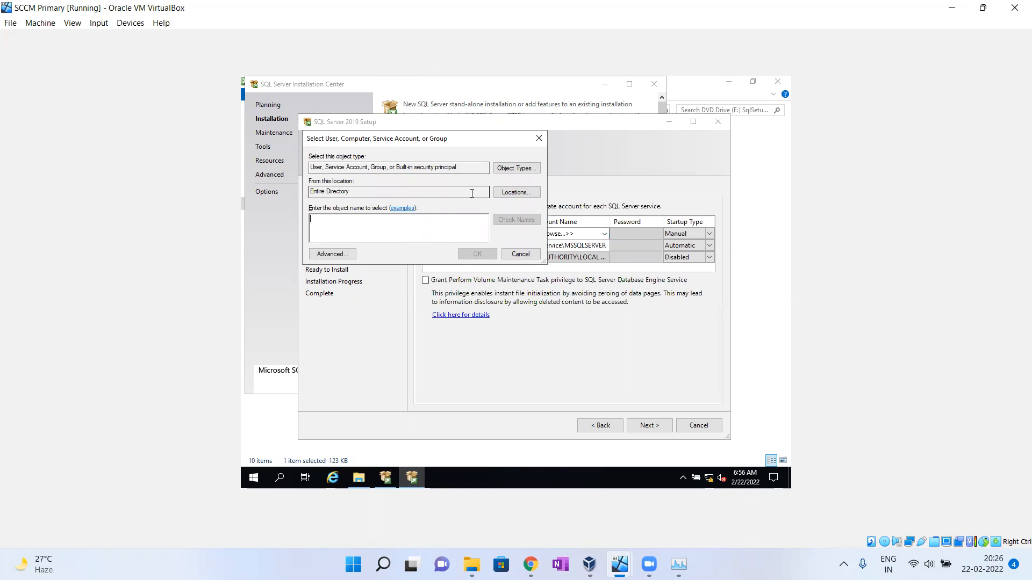
type("admin")
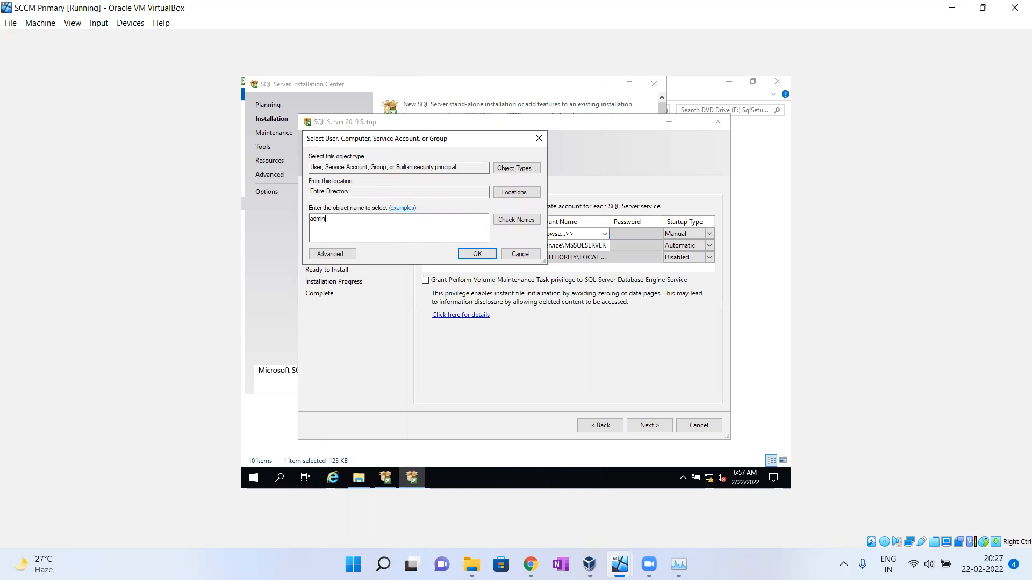
left_click(523, 223)
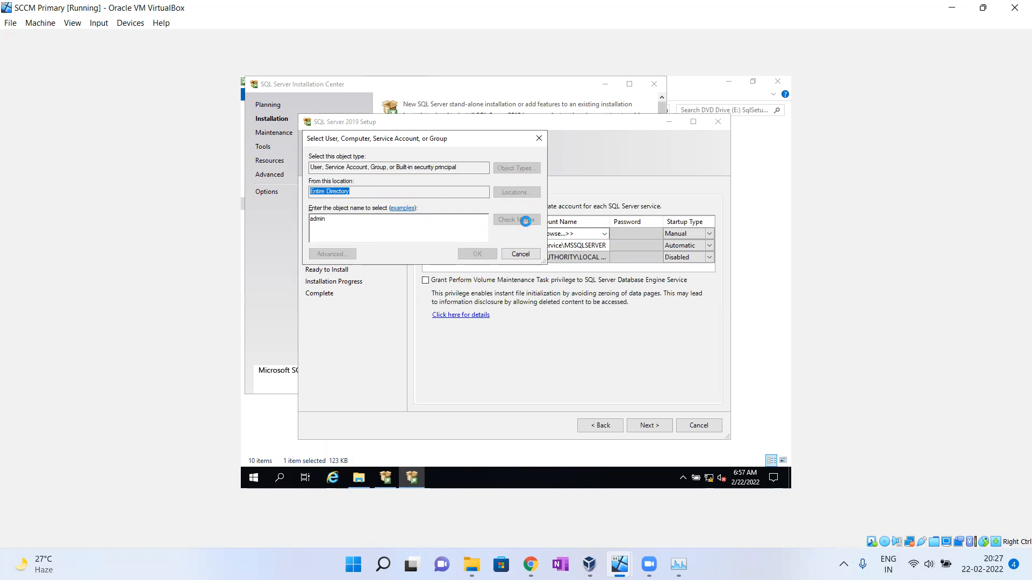
left_click(476, 254)
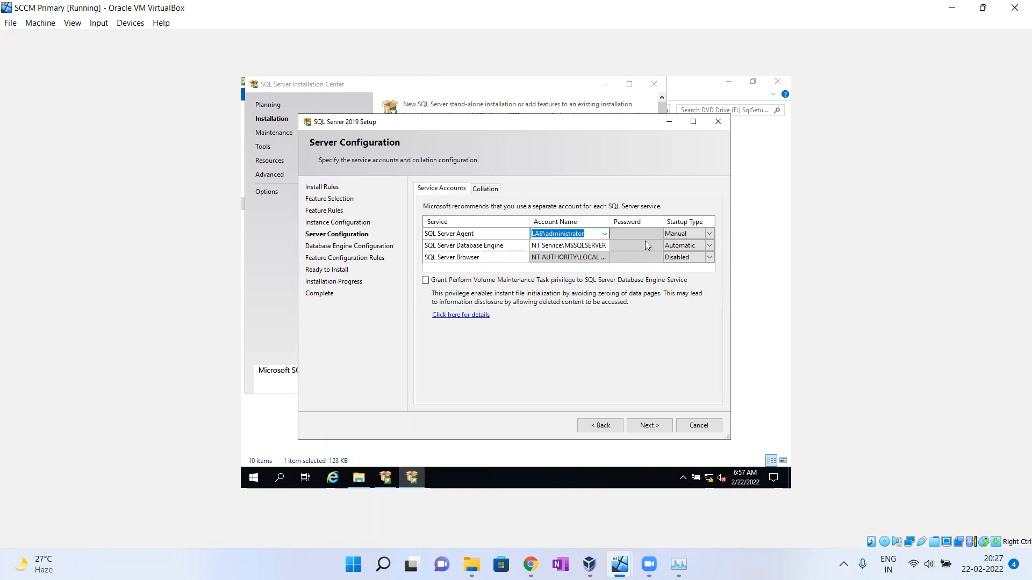
Step: Set the SQL Server Agent service's startup type to Automatic
left_click(706, 237)
left_click(705, 236)
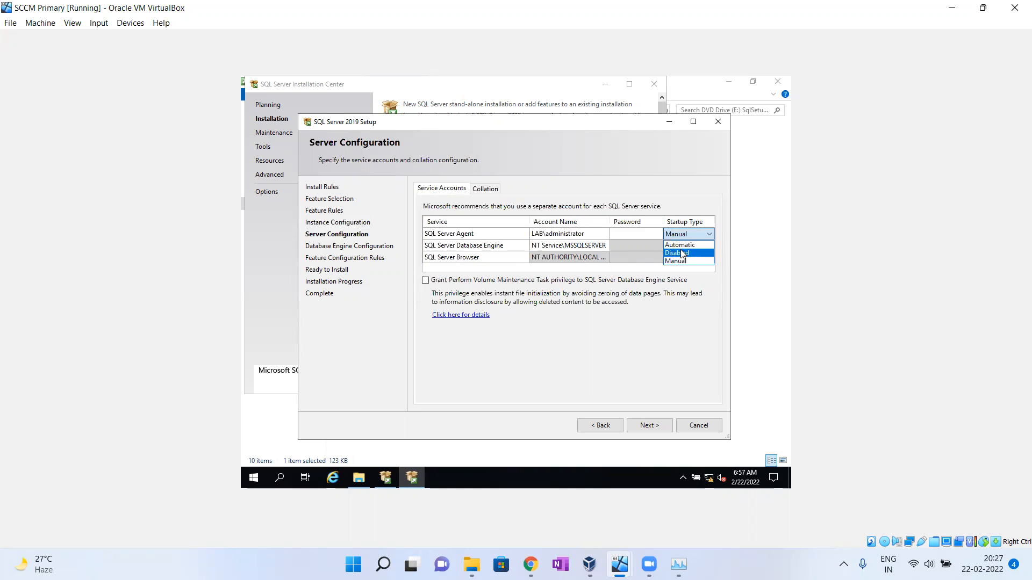
left_click(679, 246)
Step: Assign LAB\administrator as the SQL Server Database Engine service account and keep its startup type Automatic
left_click(532, 247)
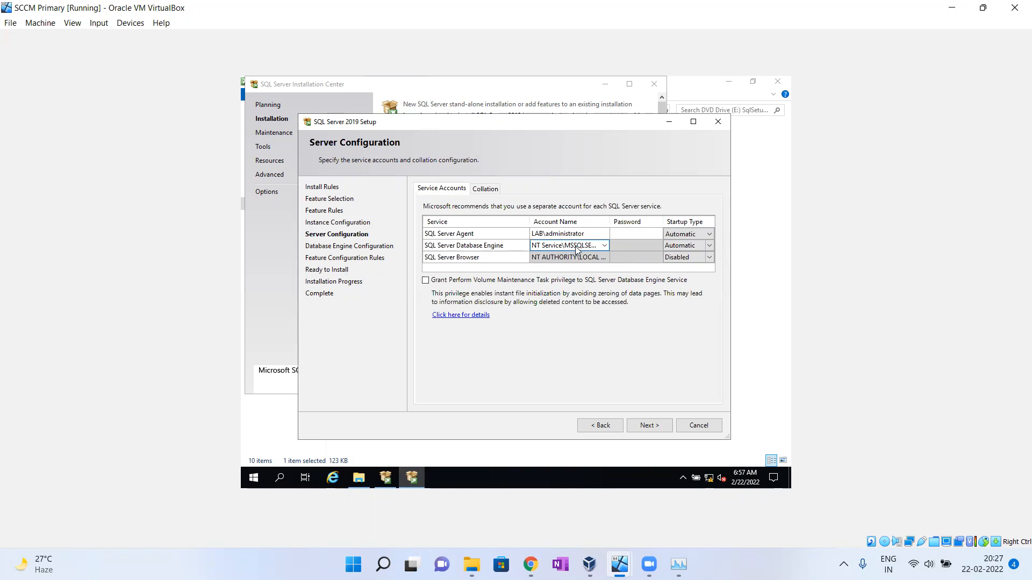
left_click(605, 247)
left_click(606, 253)
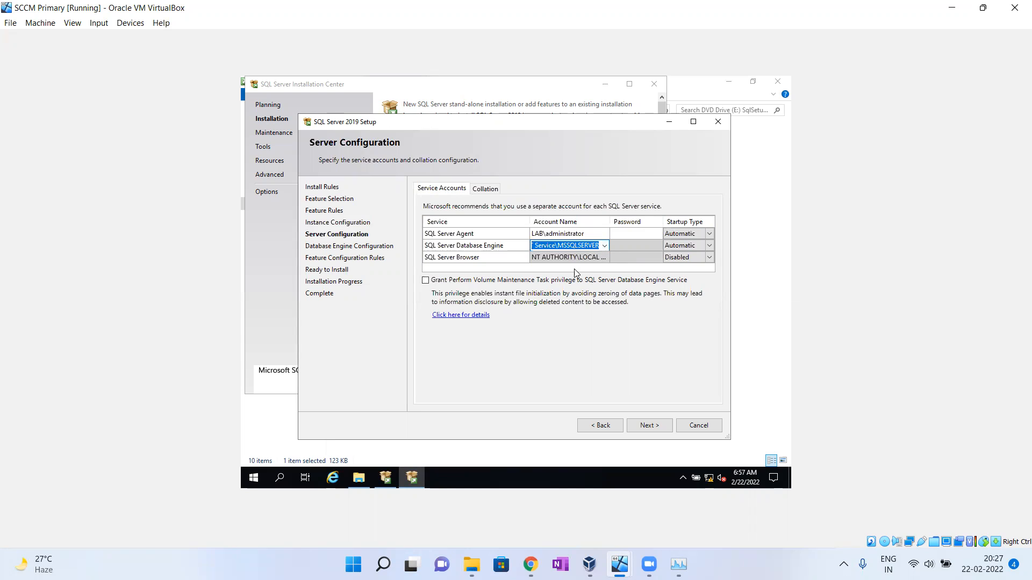
left_click(605, 246)
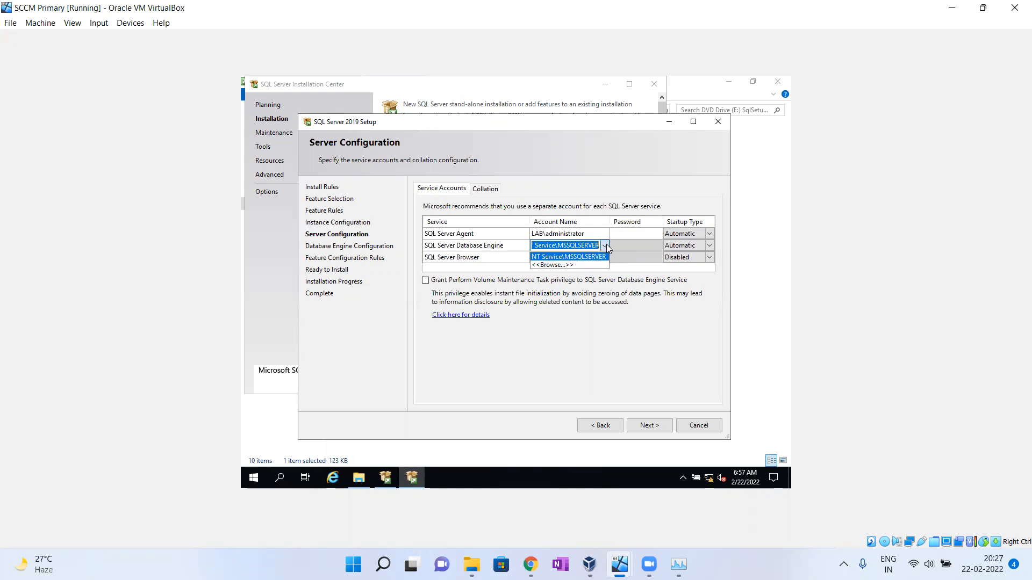
left_click(565, 267)
type("admin")
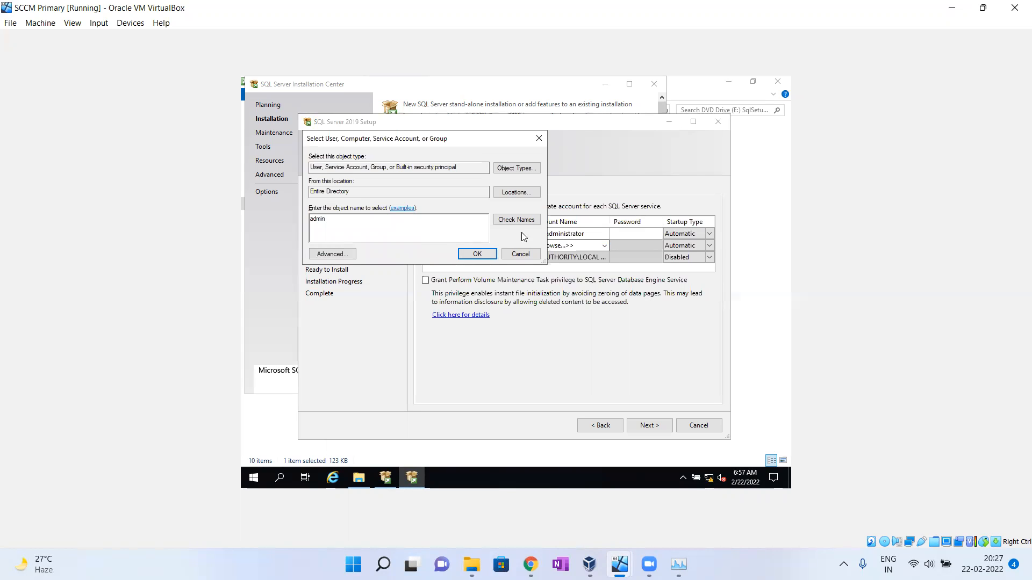
left_click(516, 219)
left_click(477, 253)
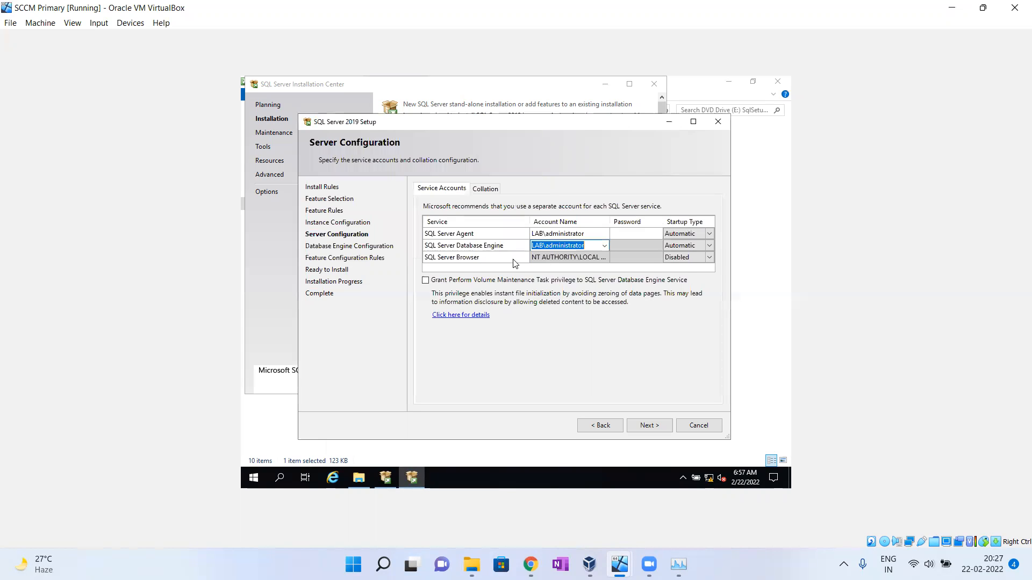
left_click(707, 245)
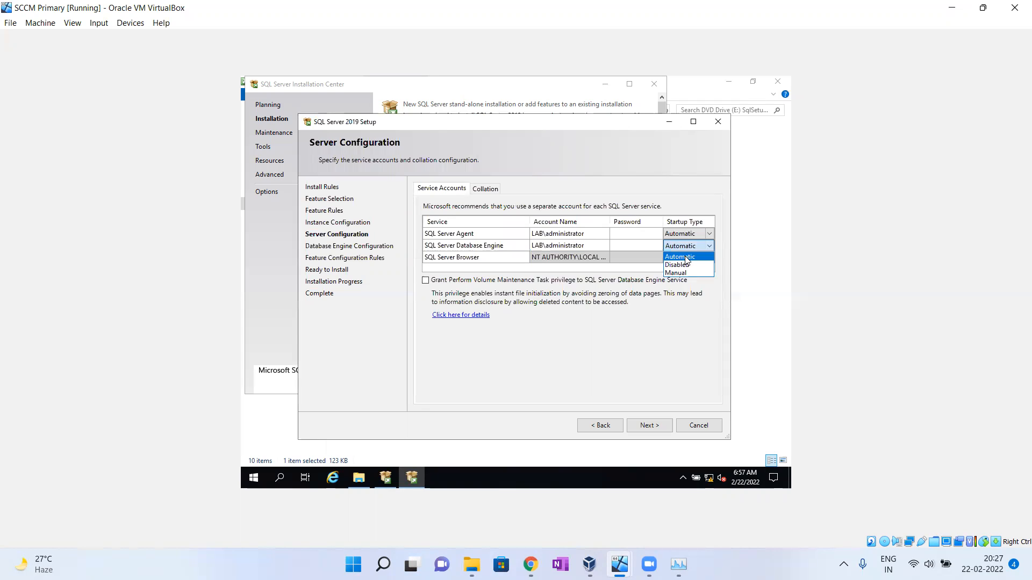
left_click(684, 258)
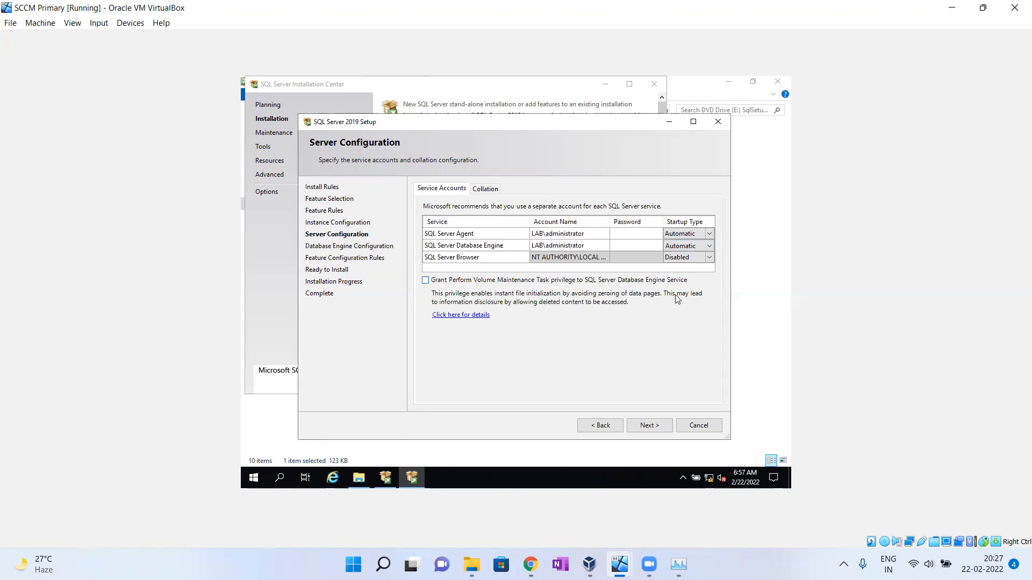
Step: Enter the account password for the SQL Server Agent and Database Engine services and proceed to Database Engine configuration
left_click(647, 426)
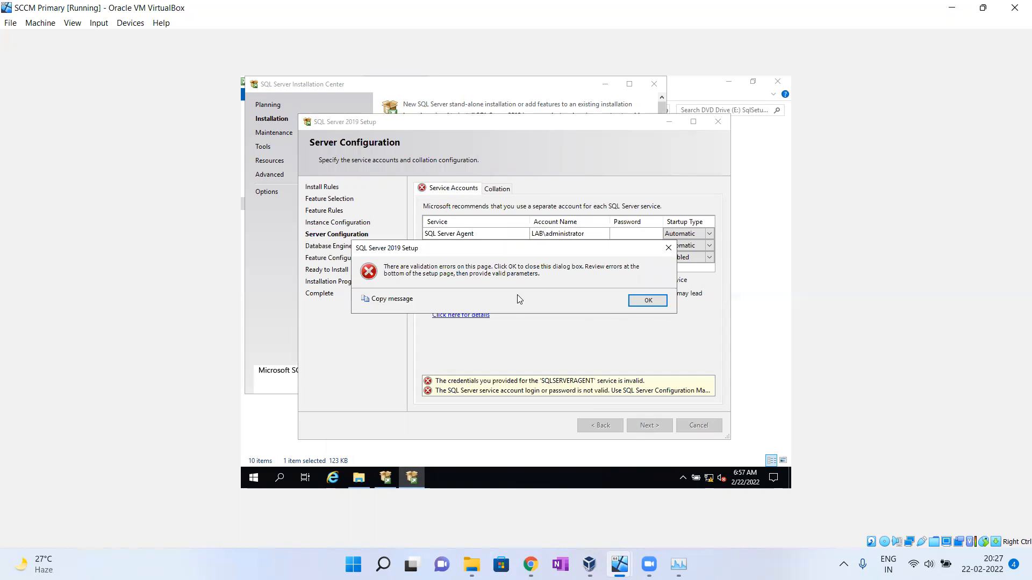
left_click(645, 301)
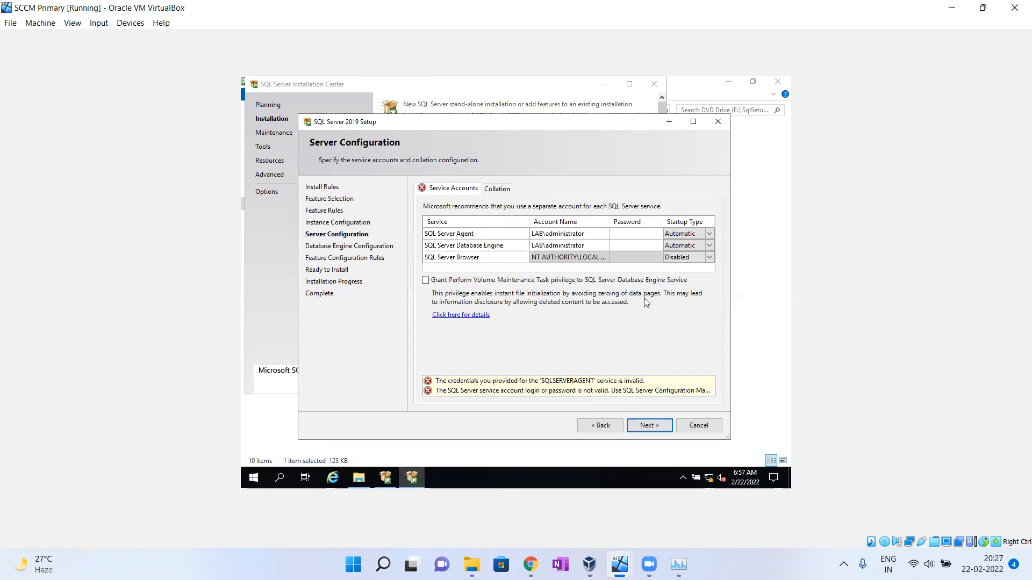
left_click(636, 233)
type("•••••••••")
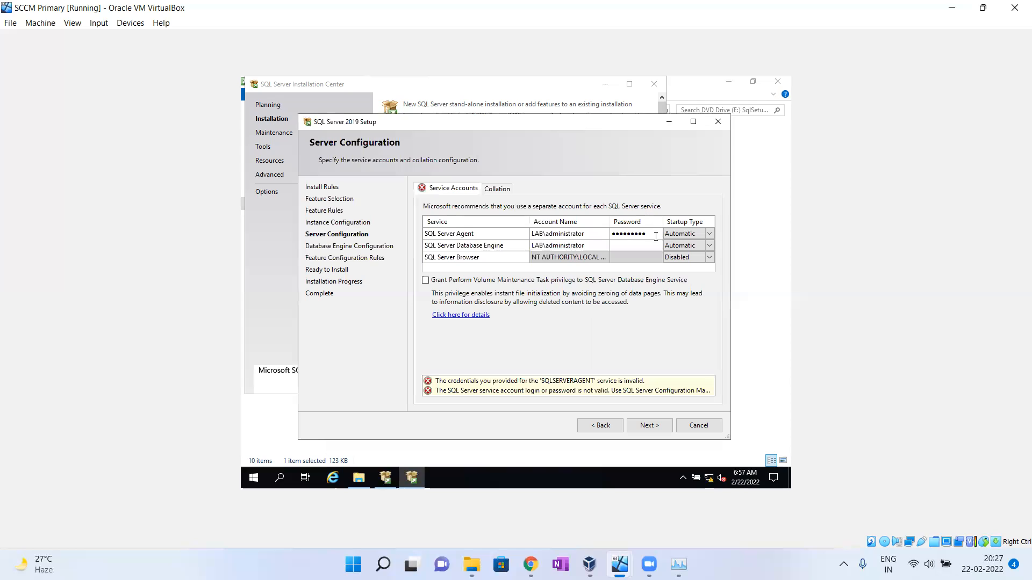
type("•••••••••")
left_click(567, 237)
left_click(650, 425)
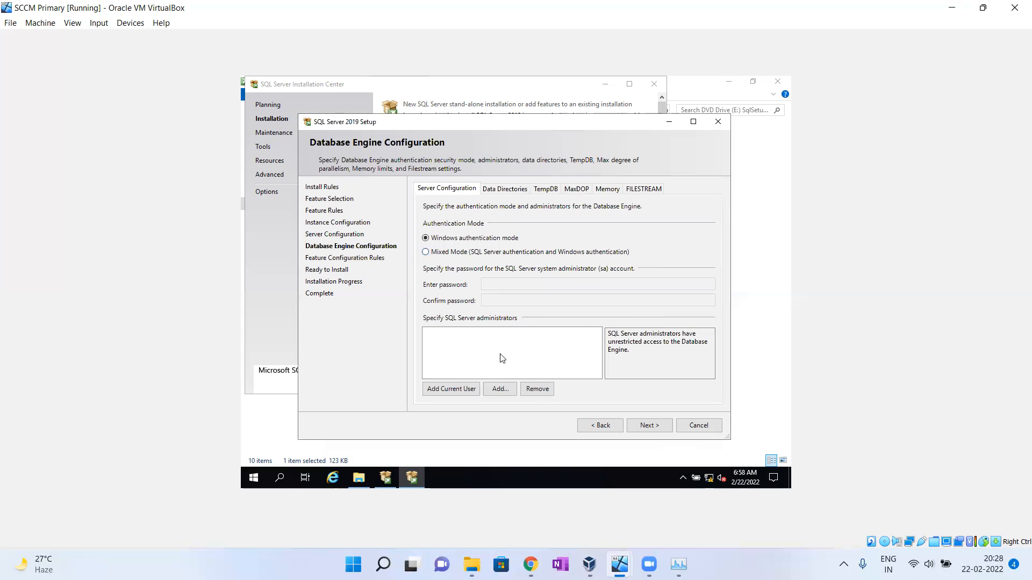
Step: Add the current user as SQL Server administrator, keep Windows authentication mode, and start the installation
left_click(449, 390)
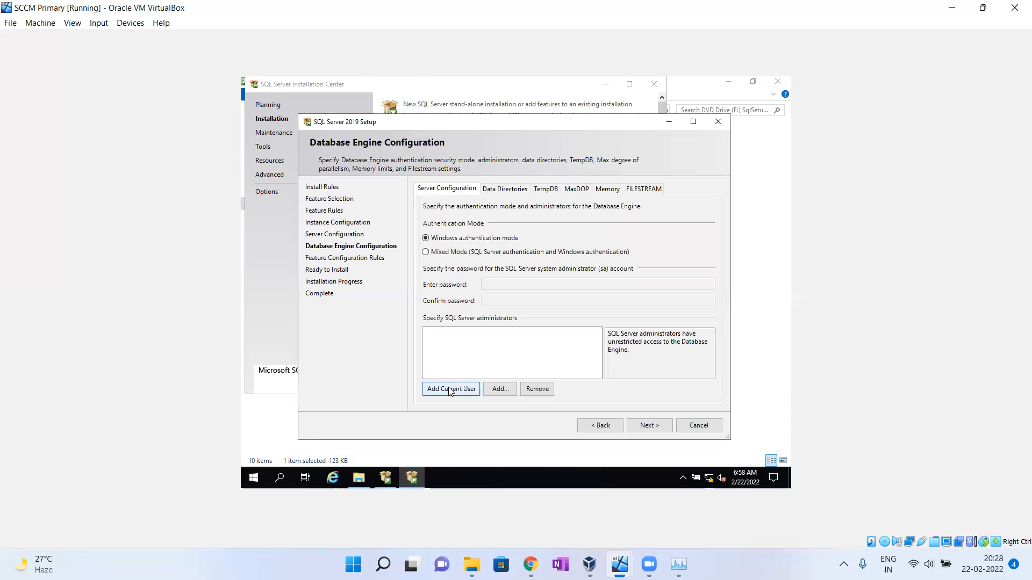
left_click(652, 426)
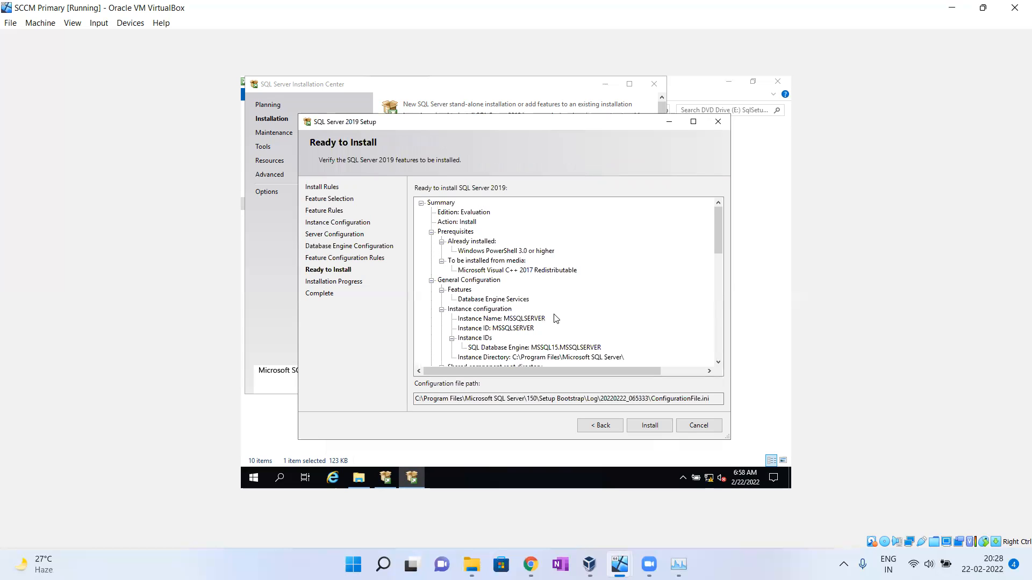
left_click(656, 431)
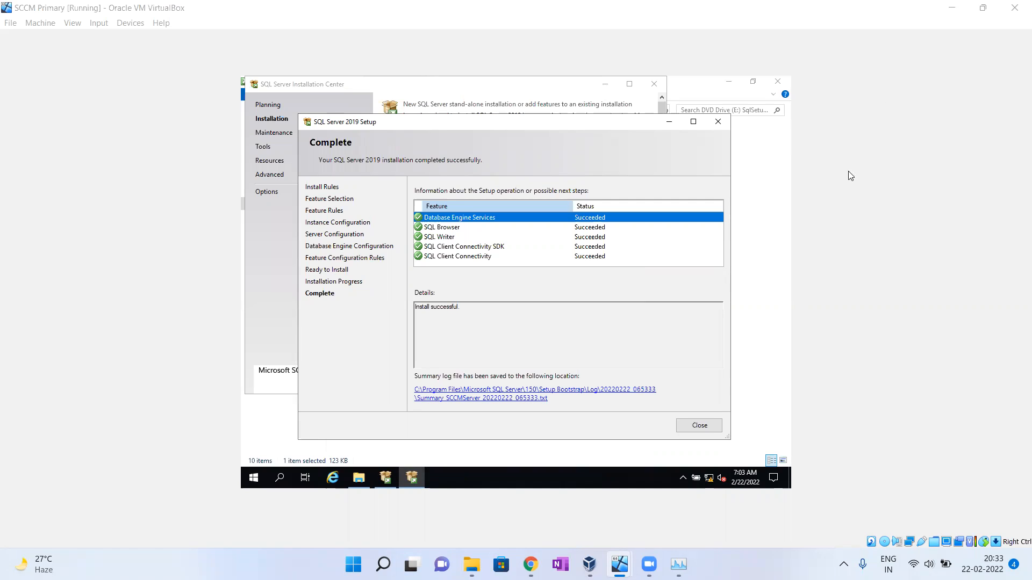
Step: Close the completed SQL Server setup, the Installation Center, and the DVD drive's file window
left_click(712, 425)
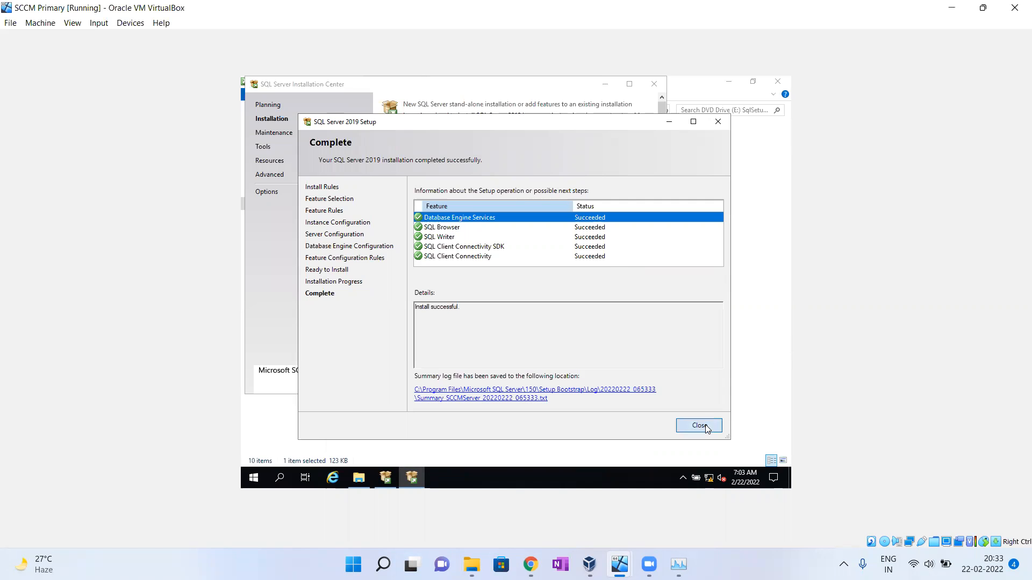
left_click(654, 84)
left_click(778, 81)
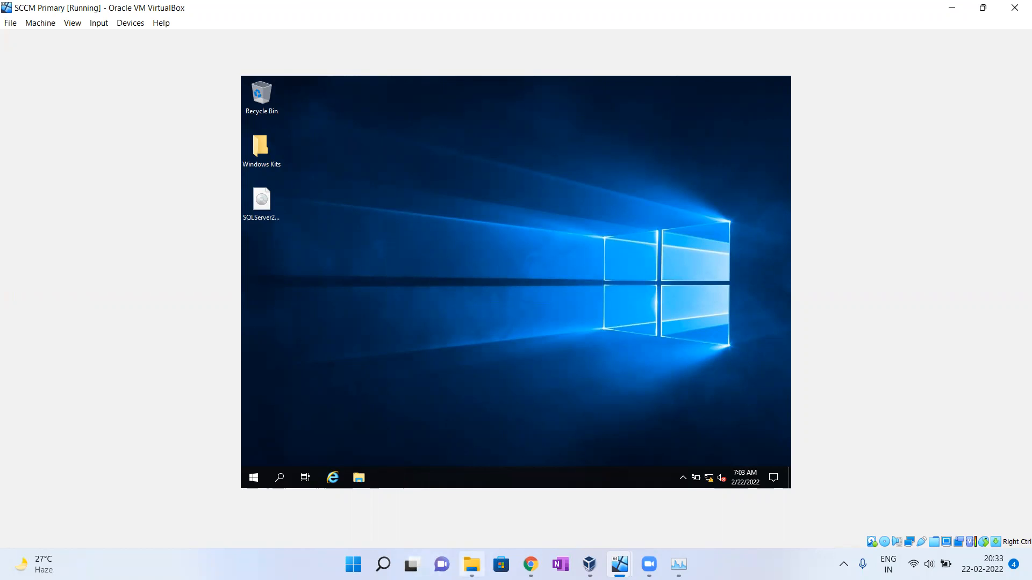
Step: Switch to Chrome on the host computer and open google.com in a new tab
left_click(530, 564)
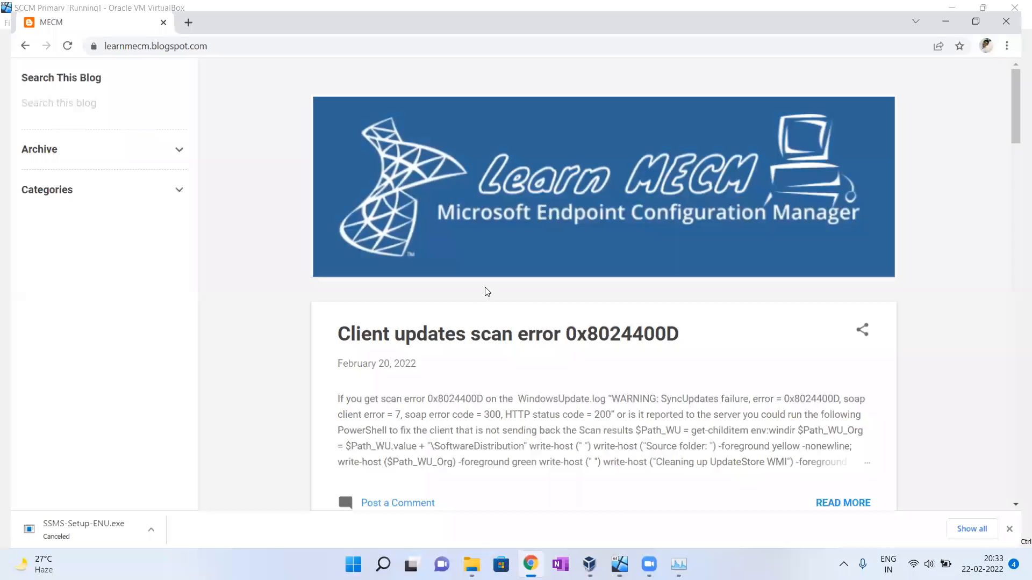
left_click(183, 12)
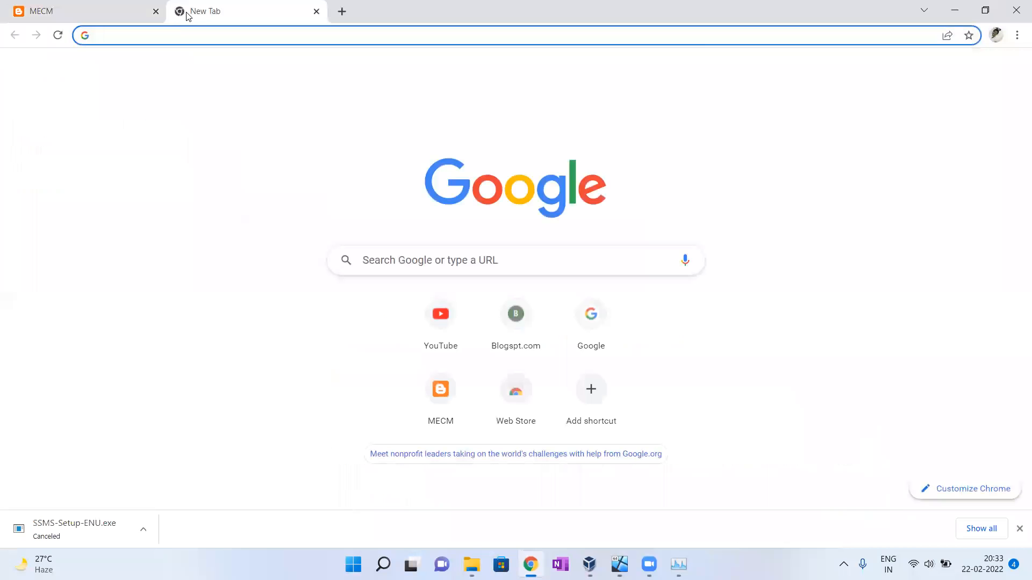
type("google.com")
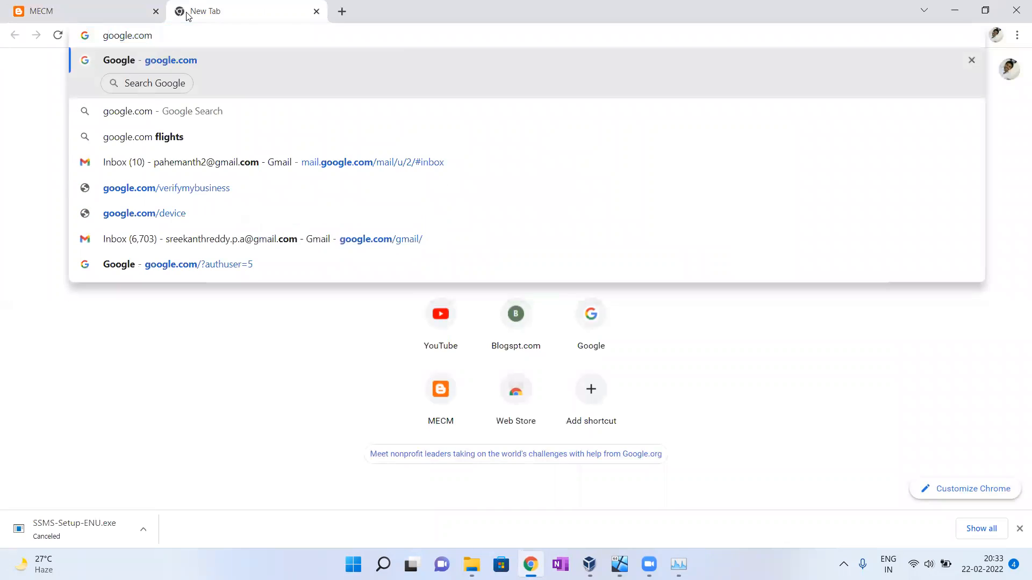
key("Return")
Step: Search Google for "ssms download"
type("SSM")
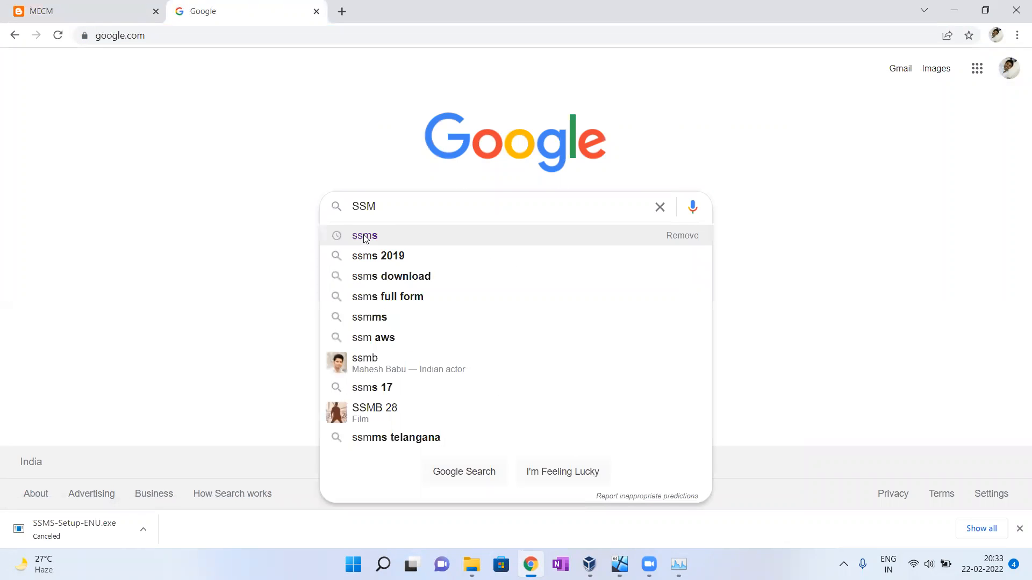
key("Return")
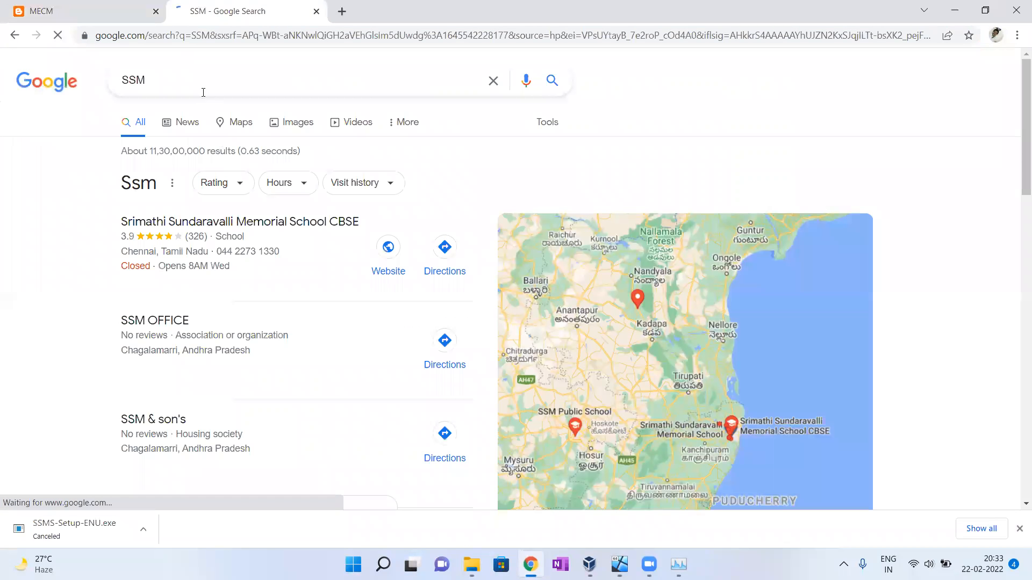
left_click(251, 81)
left_click_drag(251, 80, 85, 88)
type("SSMS")
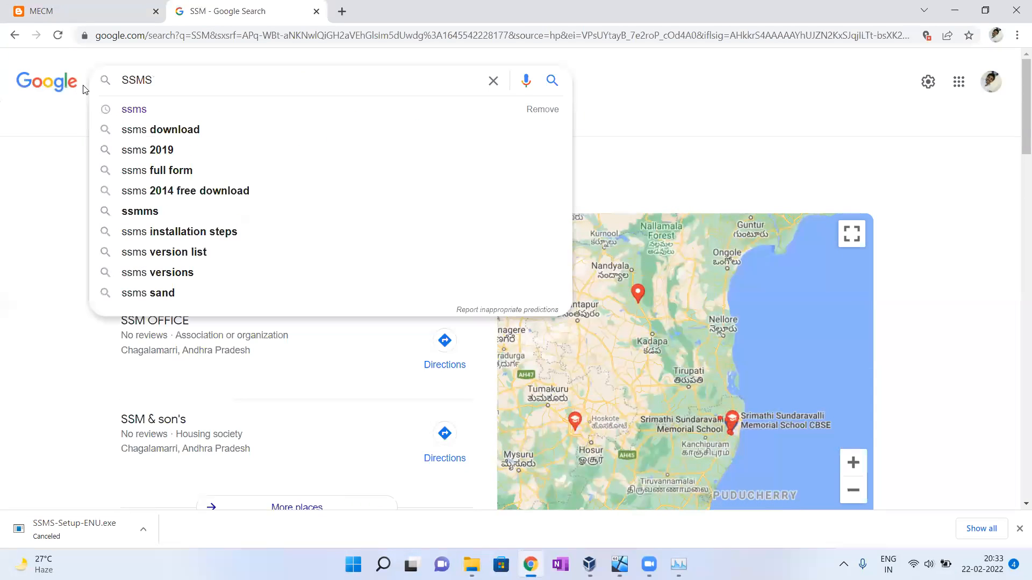
key("Down")
key("Return")
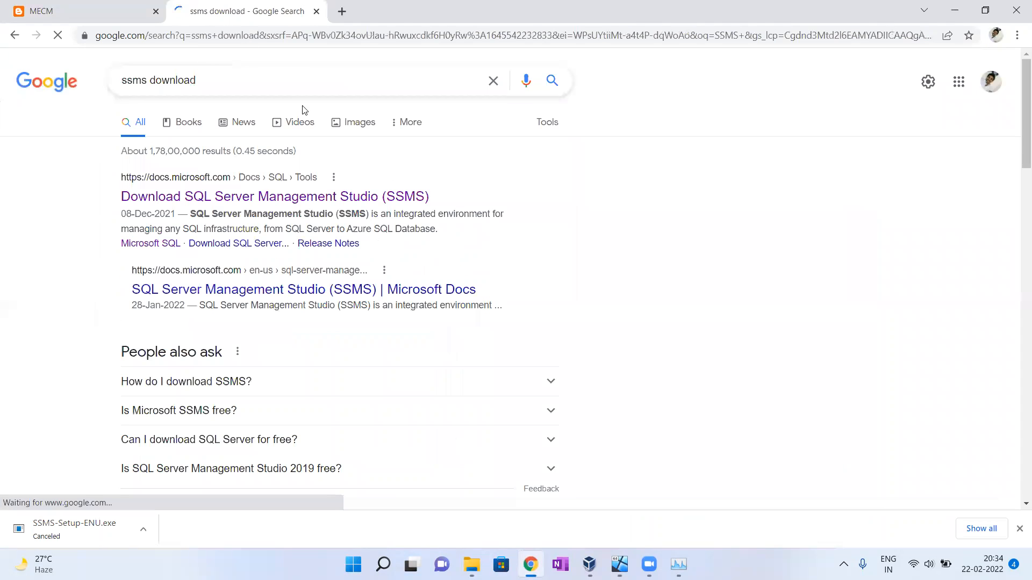
Step: Open Microsoft's Download SQL Server Management Studio (SSMS) page and start the free download of SSMS 18.10
left_click(306, 197)
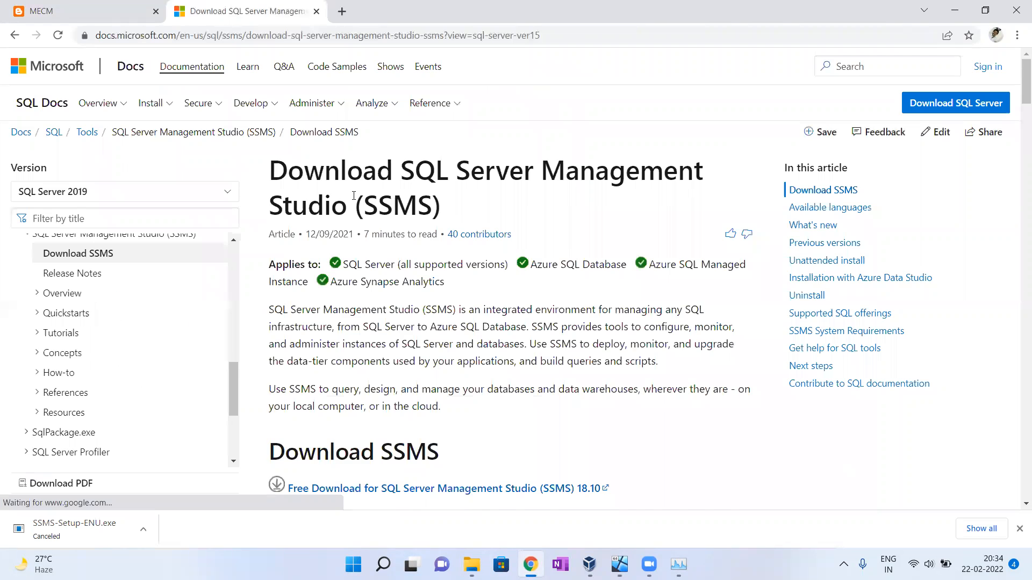
scroll(354, 196, "down", 1)
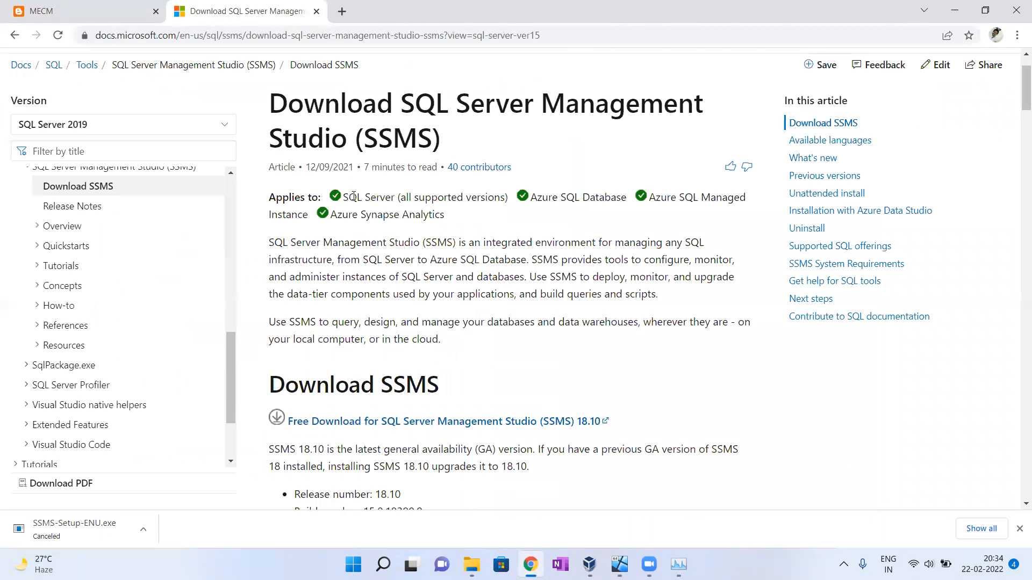
scroll(353, 196, "down", 2)
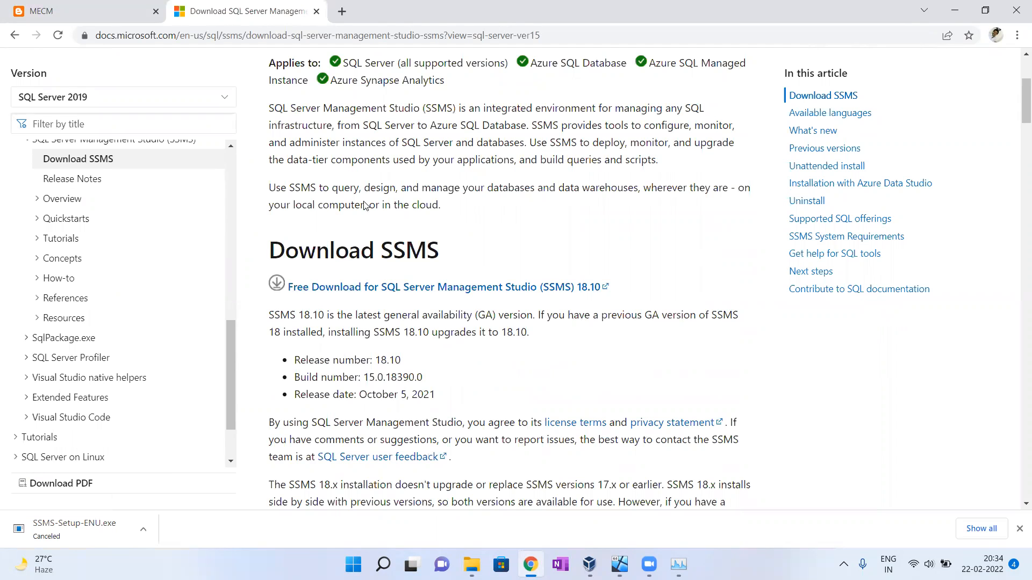
left_click(476, 287)
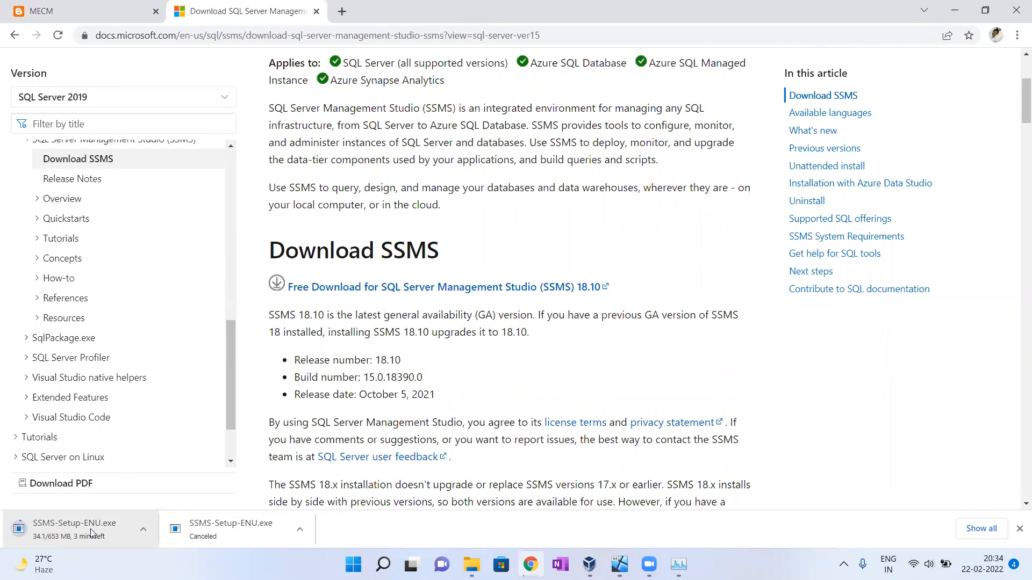
Step: Cancel the running SSMS-Setup-ENU.exe download and open the Softwares1 folder on the E: drive in File Explorer
right_click(91, 533)
left_click(125, 516)
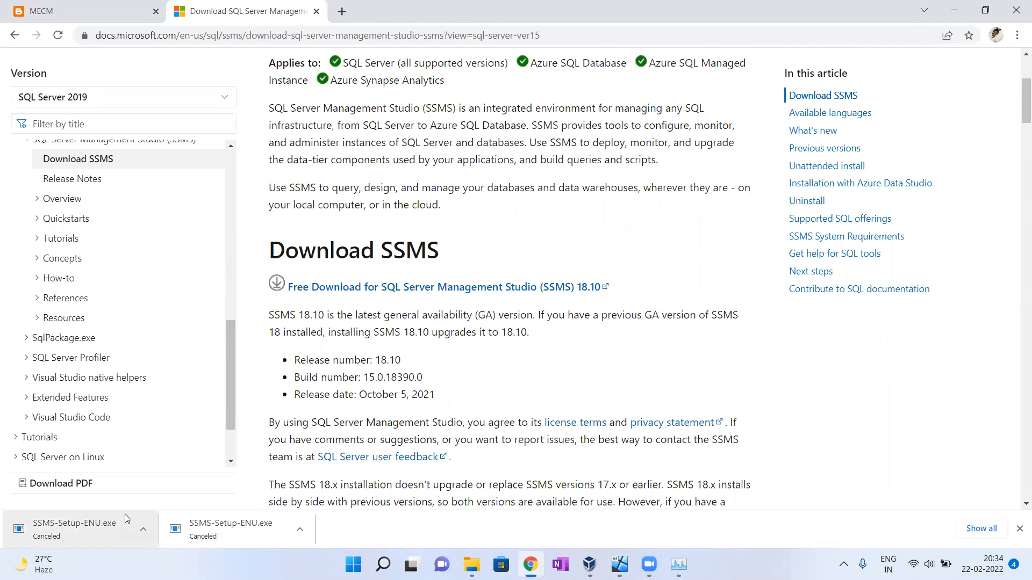
left_click(471, 564)
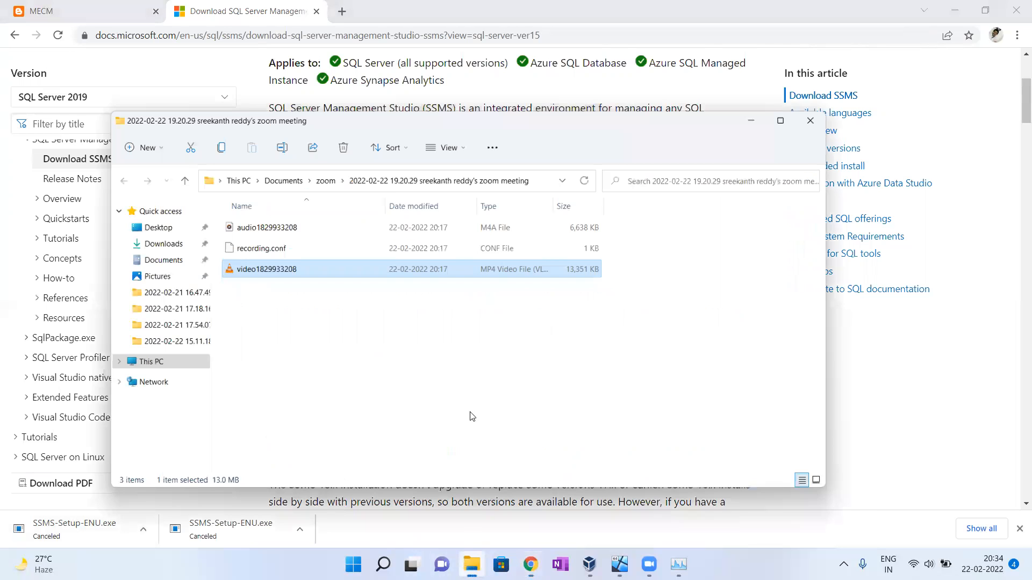
left_click(134, 351)
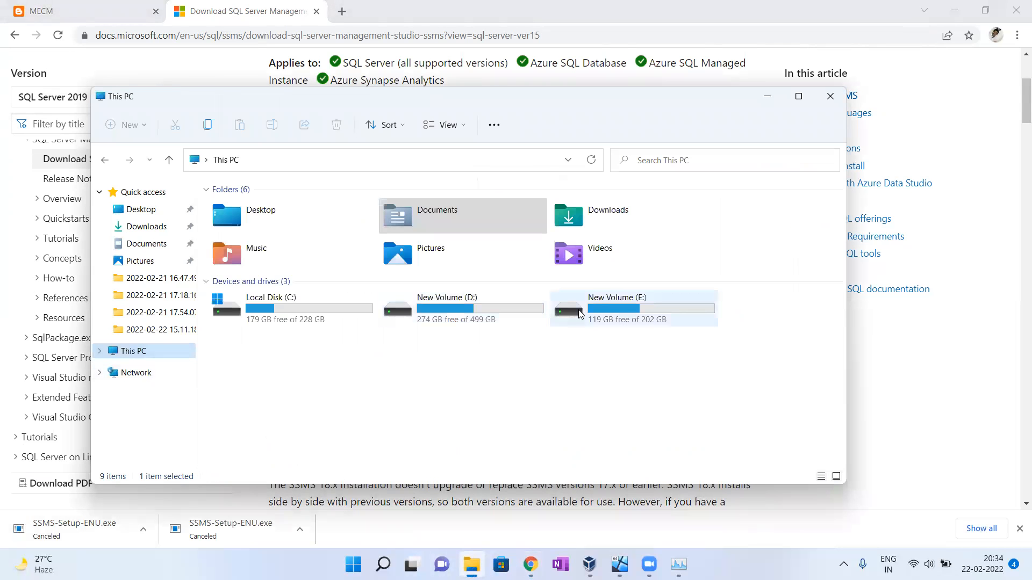
double_click(603, 306)
double_click(243, 275)
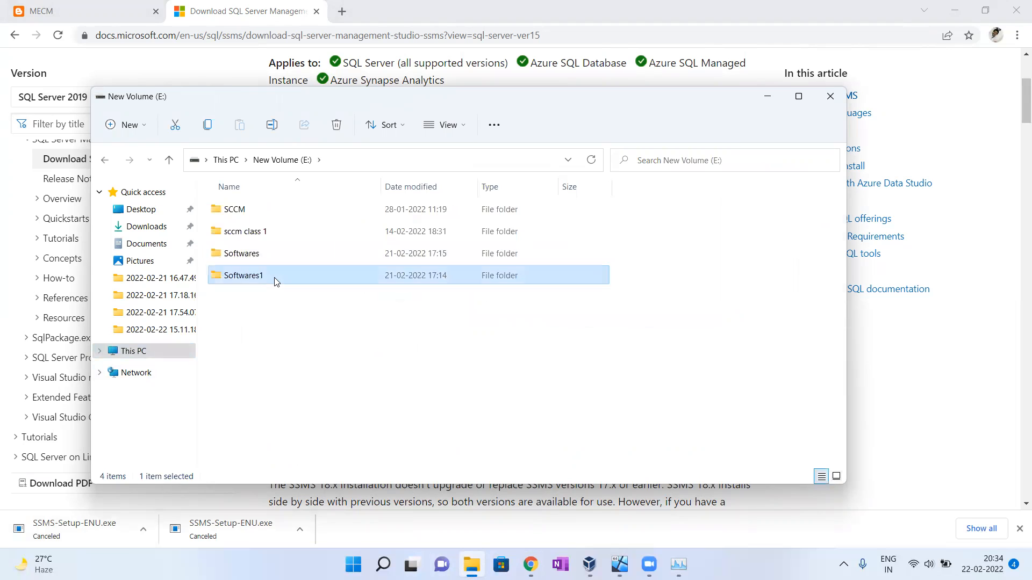
Step: Copy the SSMS-Setup-ENU installer from Softwares1 into the Softwares folder on the E: drive
scroll(305, 314, "down", 2)
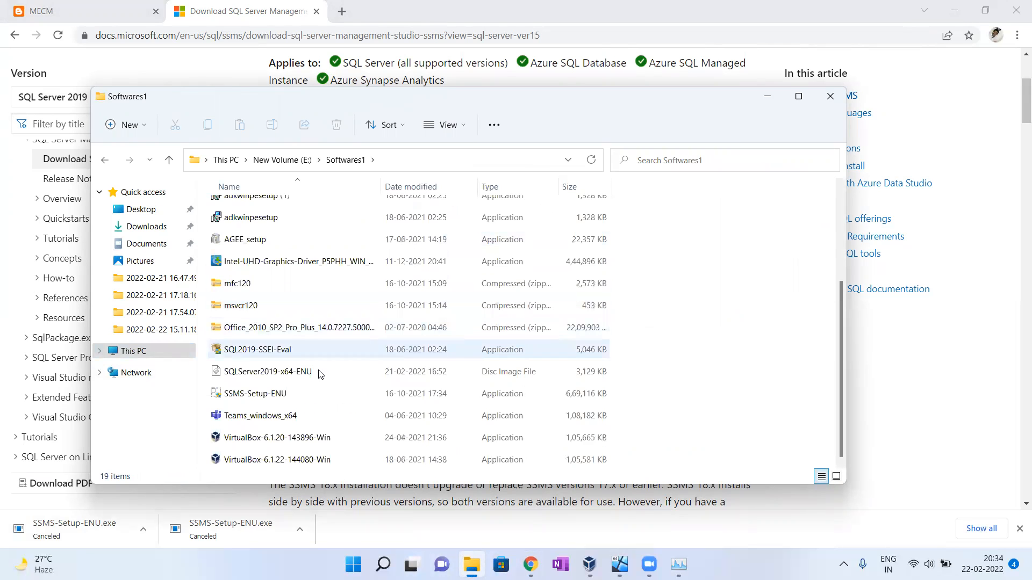
left_click(289, 397)
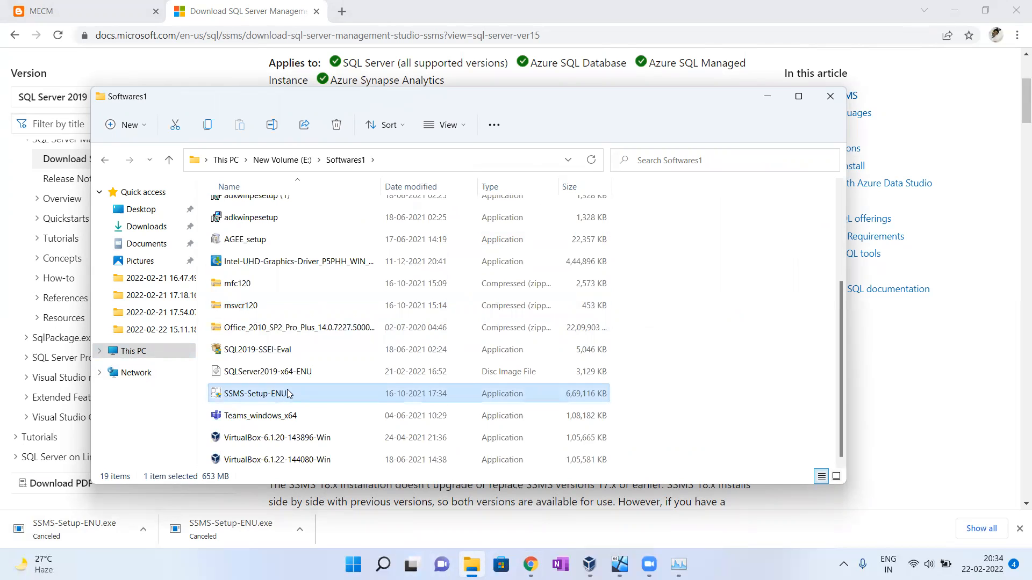
right_click(288, 394)
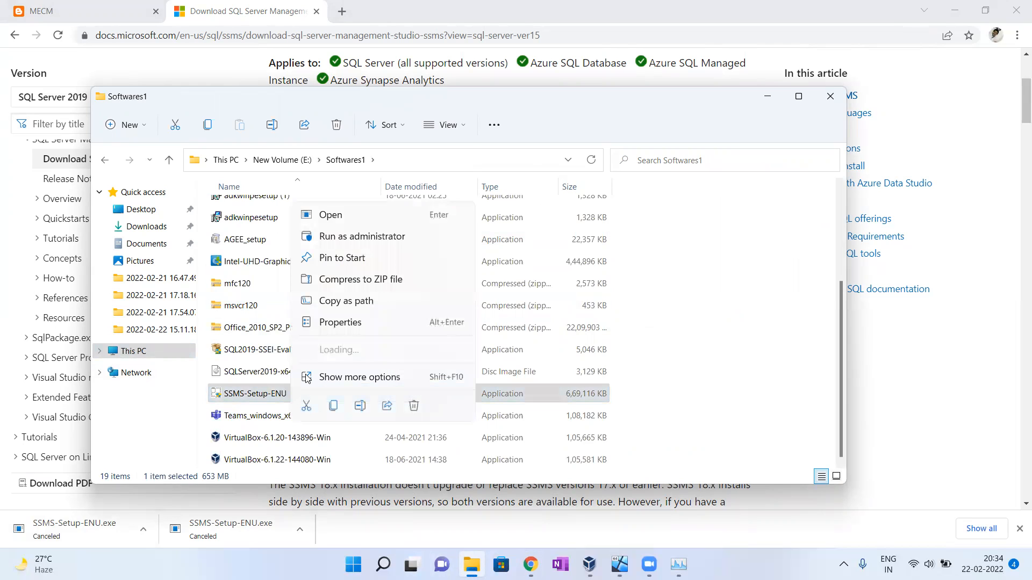
left_click(334, 406)
scroll(315, 213, "up", 3)
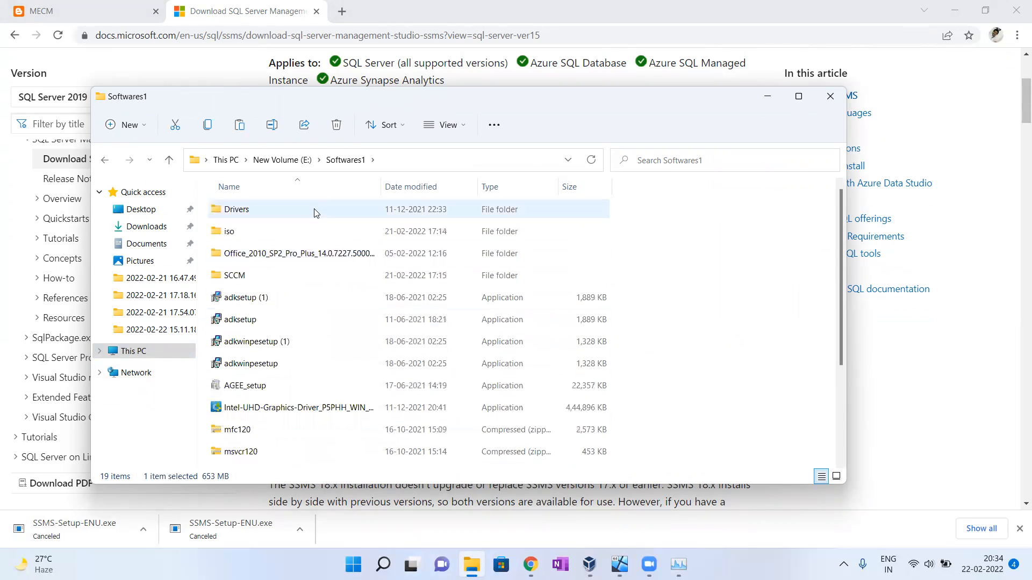
left_click(282, 159)
double_click(259, 255)
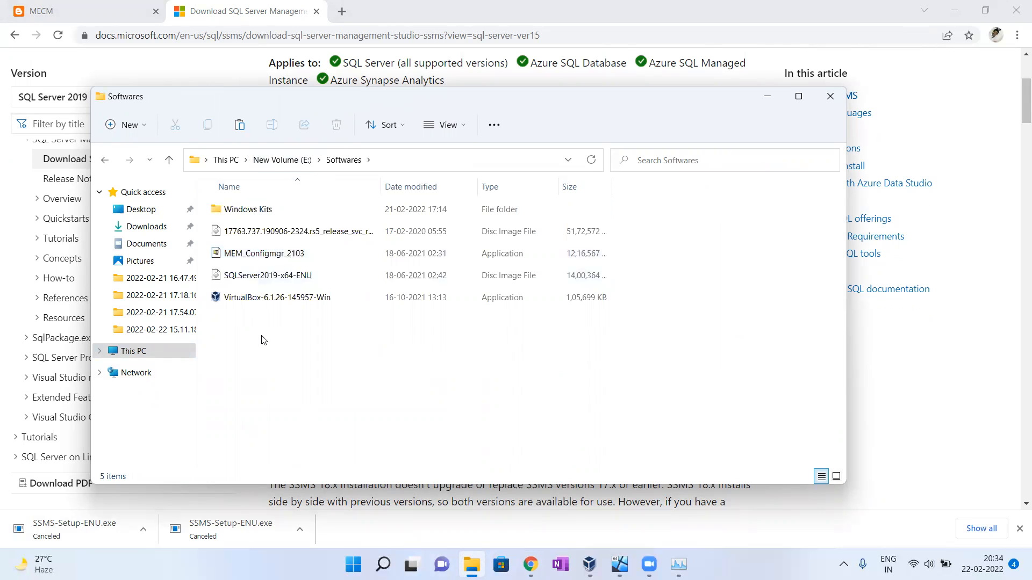
right_click(285, 376)
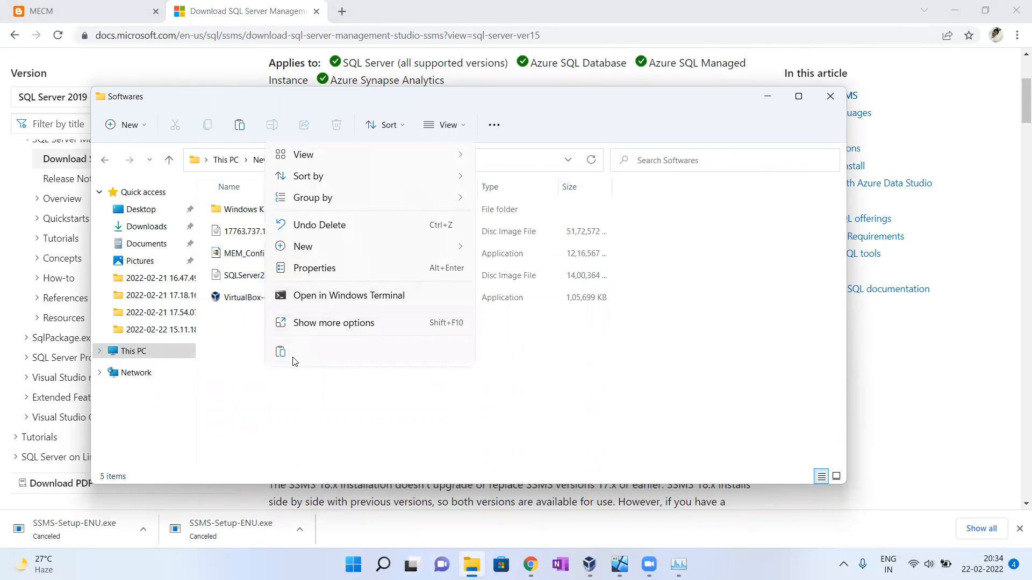
left_click(285, 354)
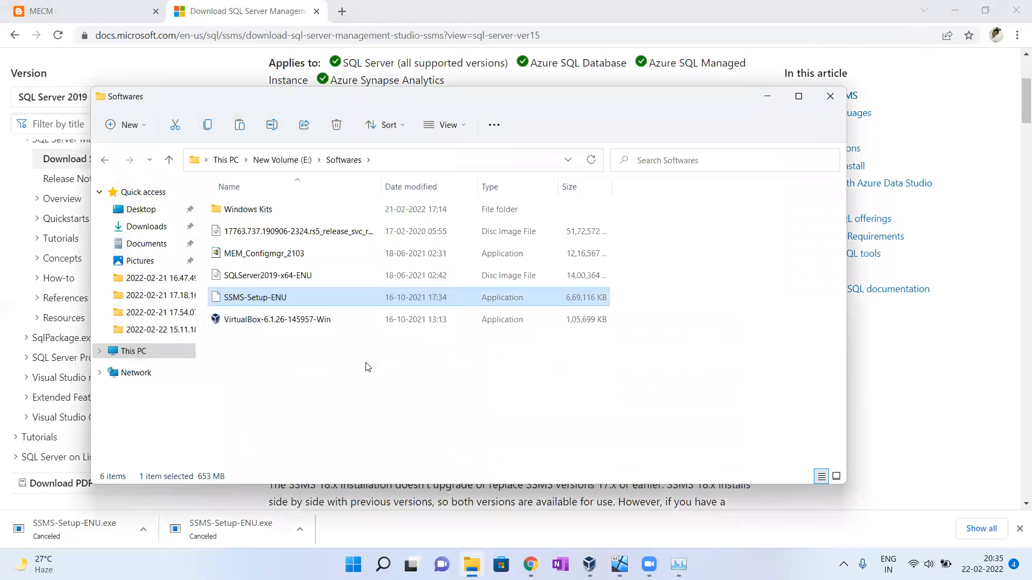
left_click(366, 363)
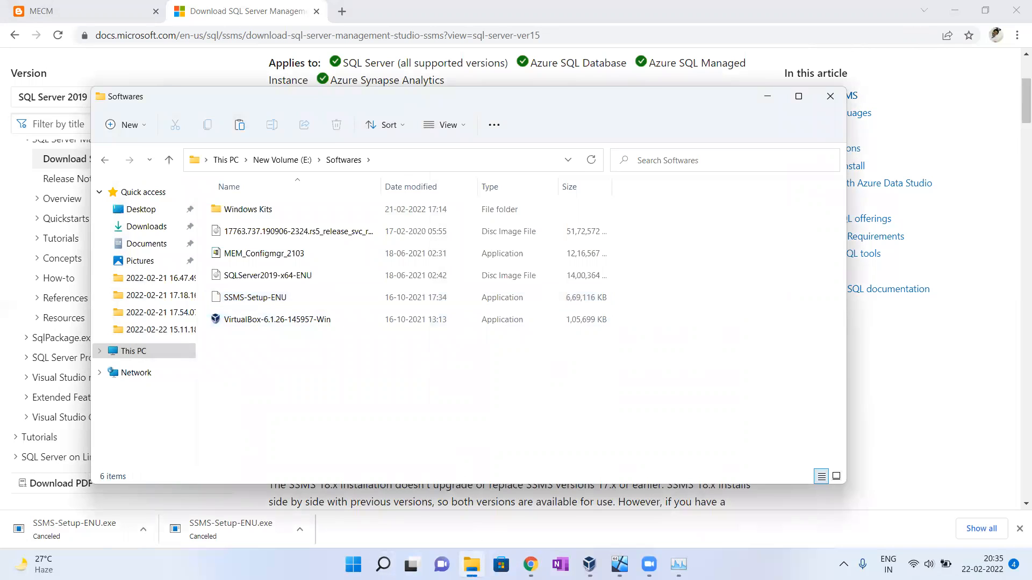
Step: Switch to the SCCM Primary virtual machine, refresh its desktop, and open the shared Softwares (\\VBoxSvr) (Z:) drive
mouse_move(620, 564)
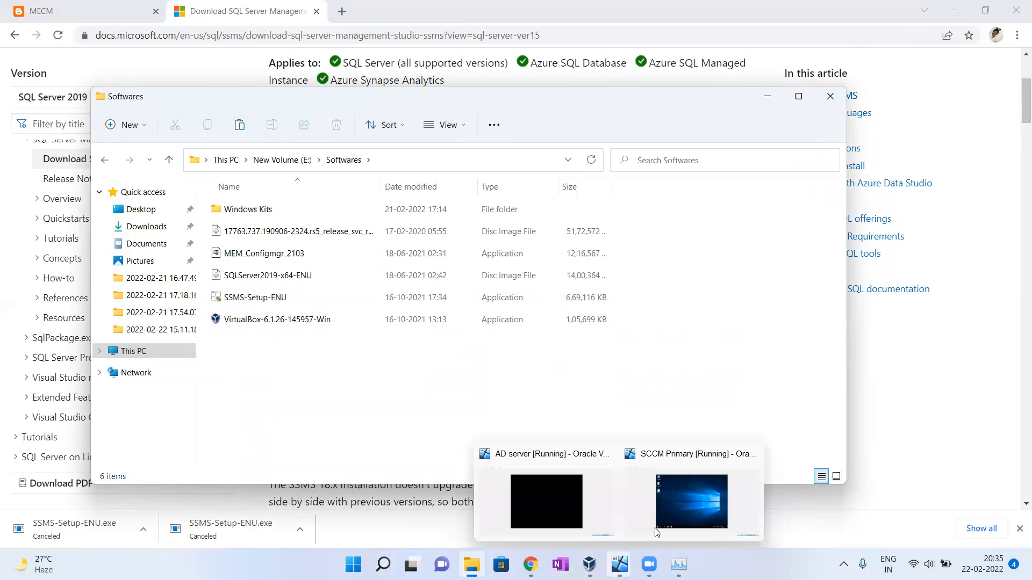
left_click(714, 487)
right_click(508, 204)
left_click(533, 233)
left_click(365, 480)
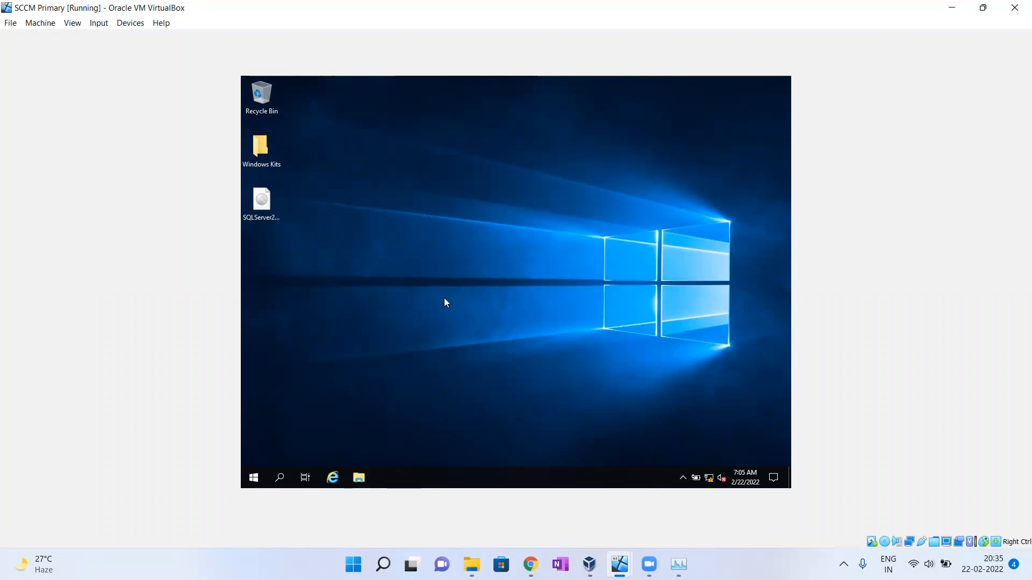
left_click(277, 204)
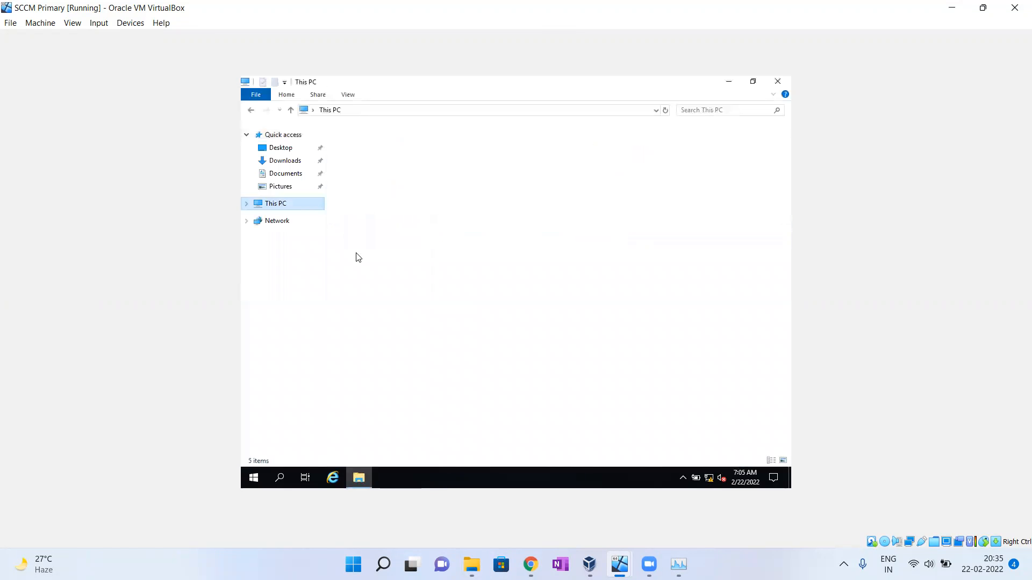
double_click(410, 304)
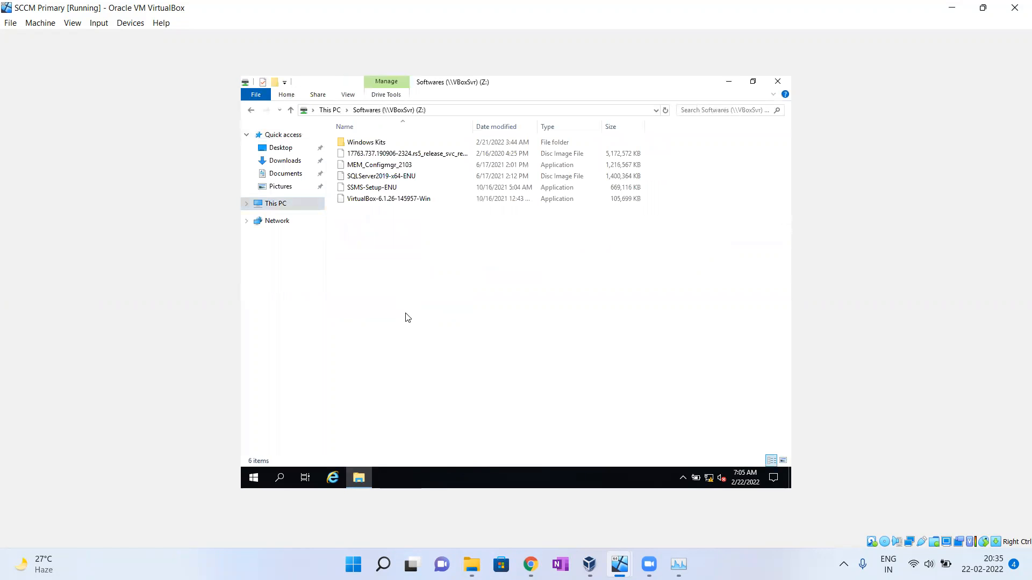
Step: Copy SSMS-Setup-ENU from the shared Softwares drive to the virtual machine's Desktop folder
left_click(374, 188)
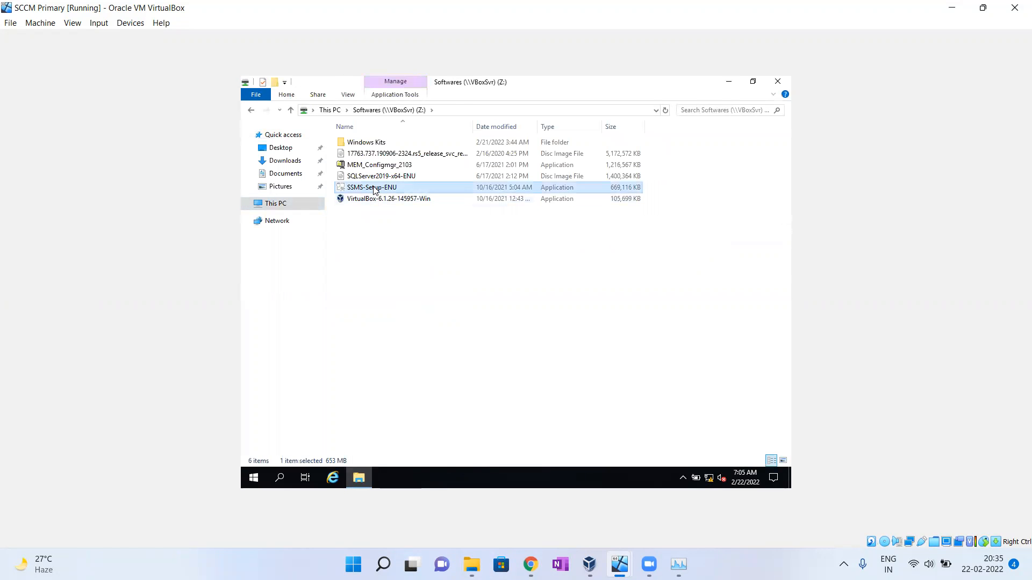
right_click(374, 189)
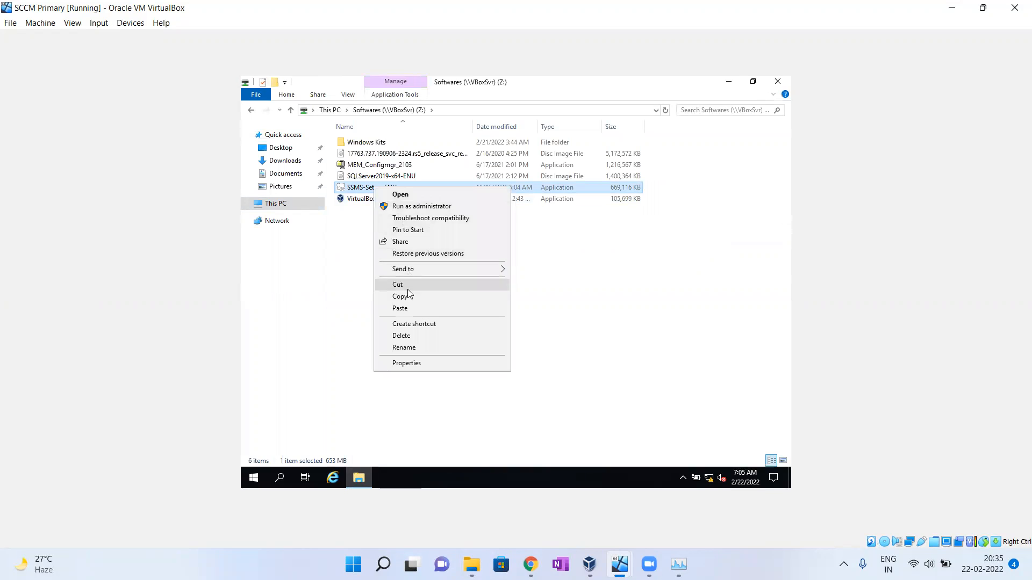
left_click(406, 297)
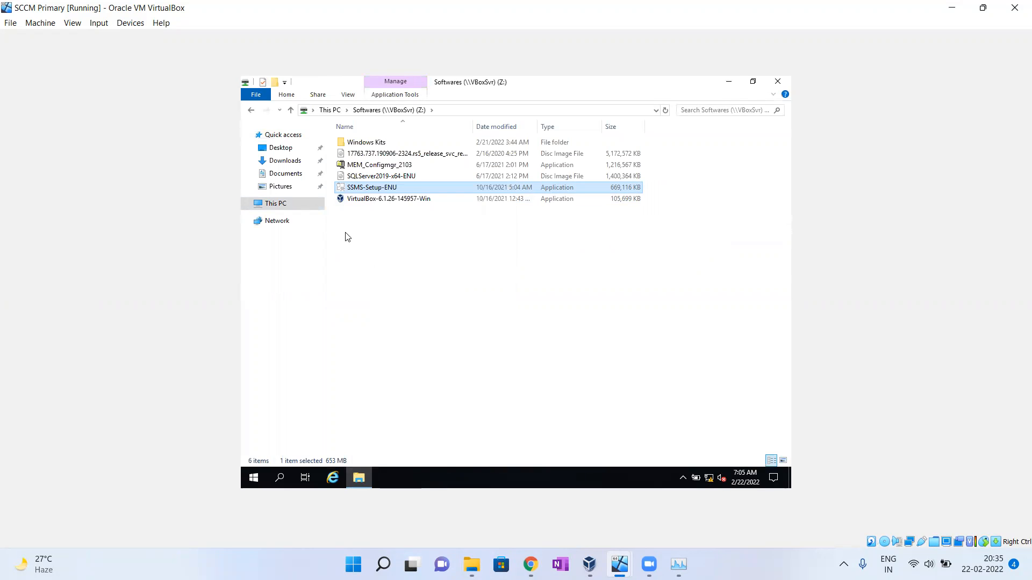
left_click(284, 152)
right_click(383, 209)
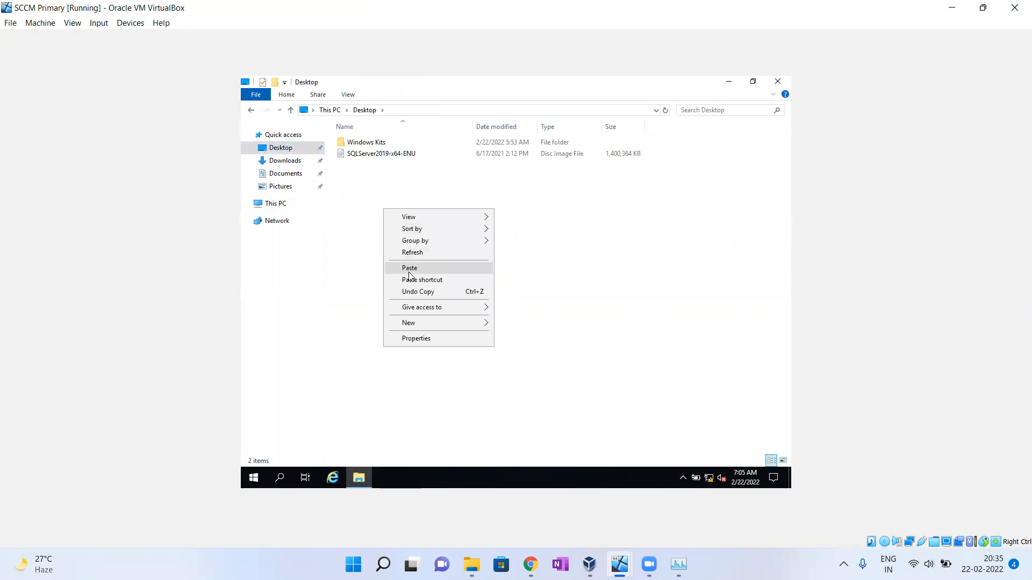
left_click(409, 268)
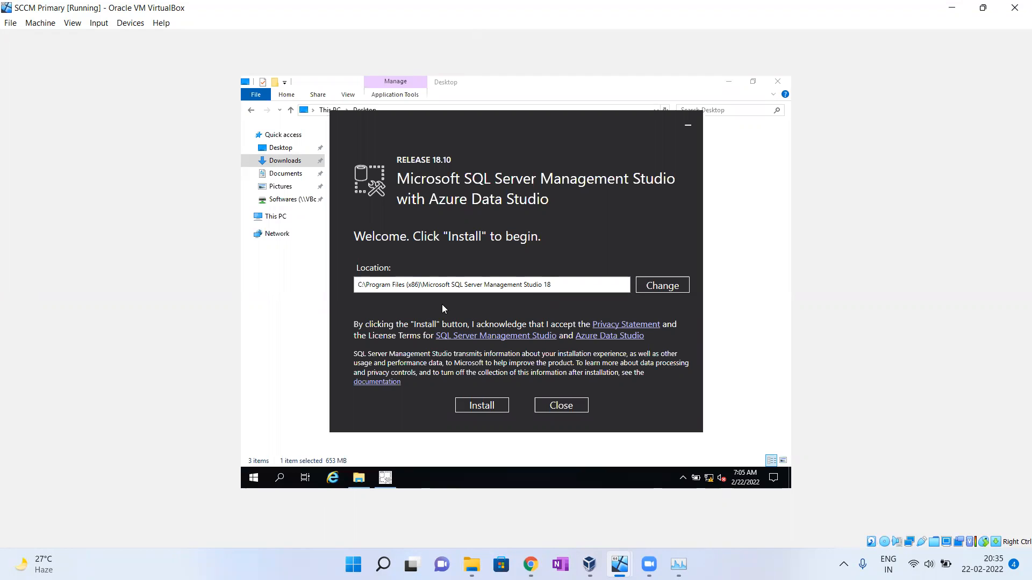
Step: Install SQL Server Management Studio 18.10 in the default location and restart the virtual machine to complete setup
left_click(486, 407)
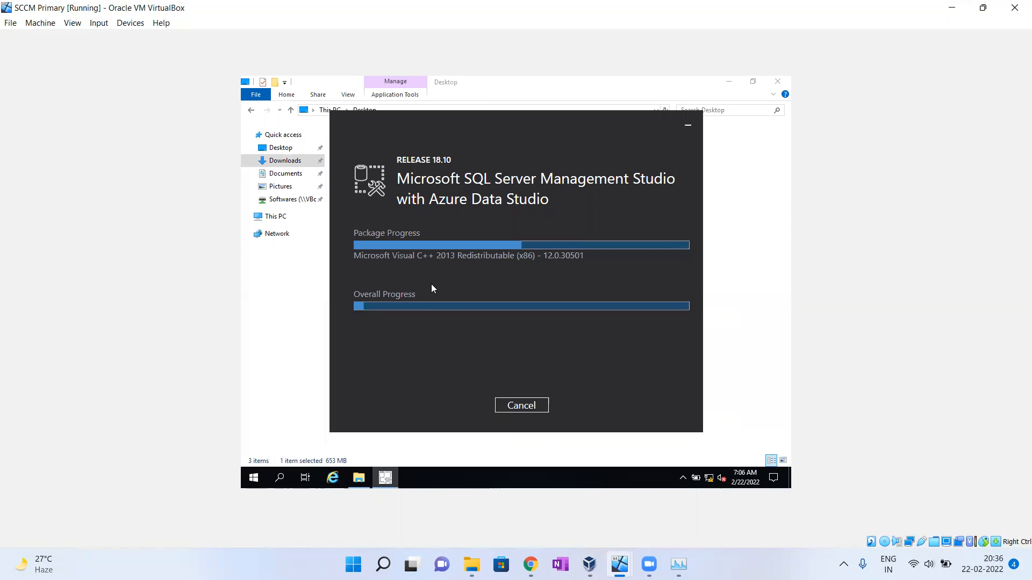
left_click(546, 23)
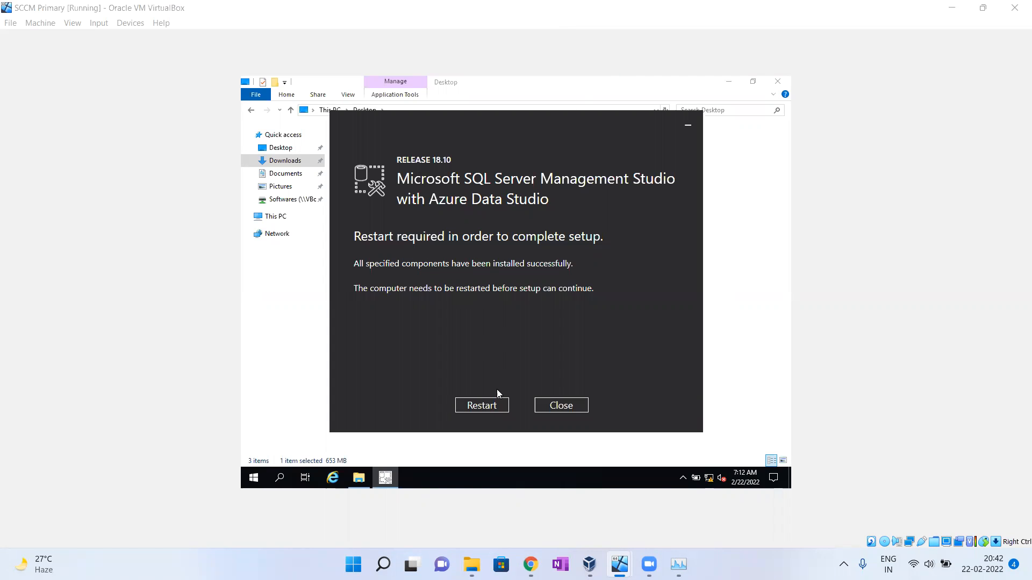
left_click(490, 405)
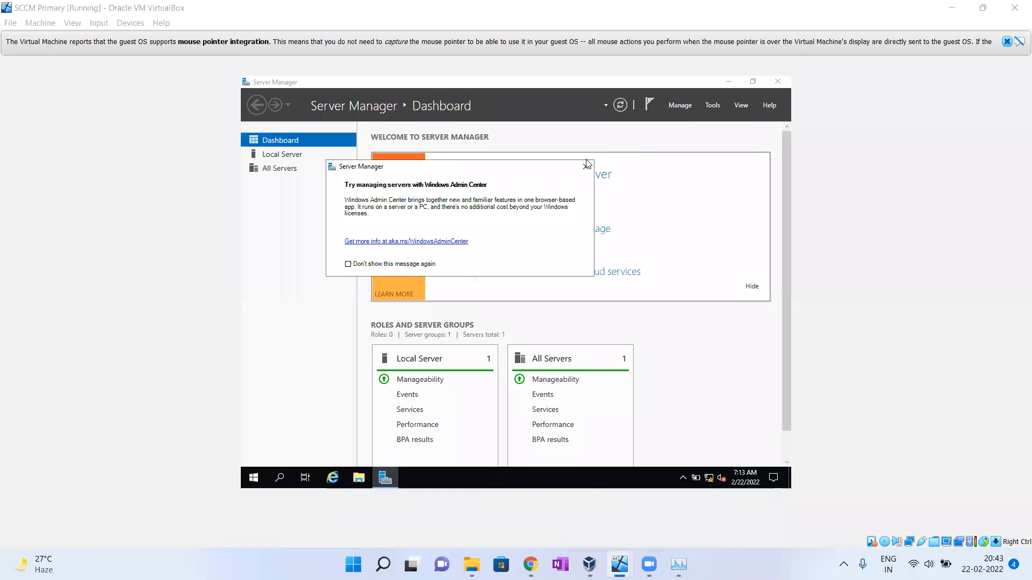
Step: Dismiss the Windows Admin Center message and launch SQL Server Management Studio from the Microsoft SQL Server Tools 18 programs
left_click(585, 166)
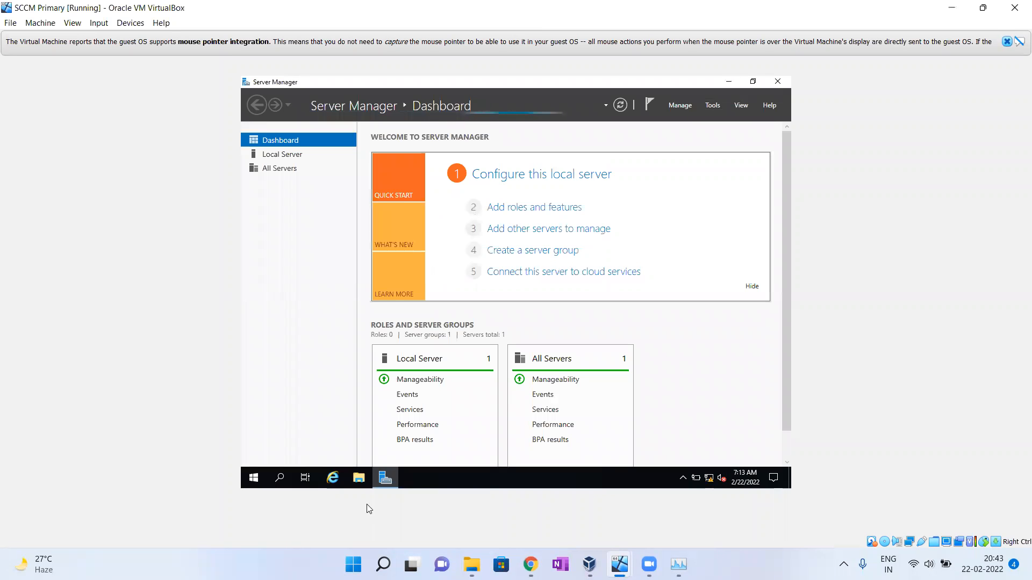
left_click(252, 478)
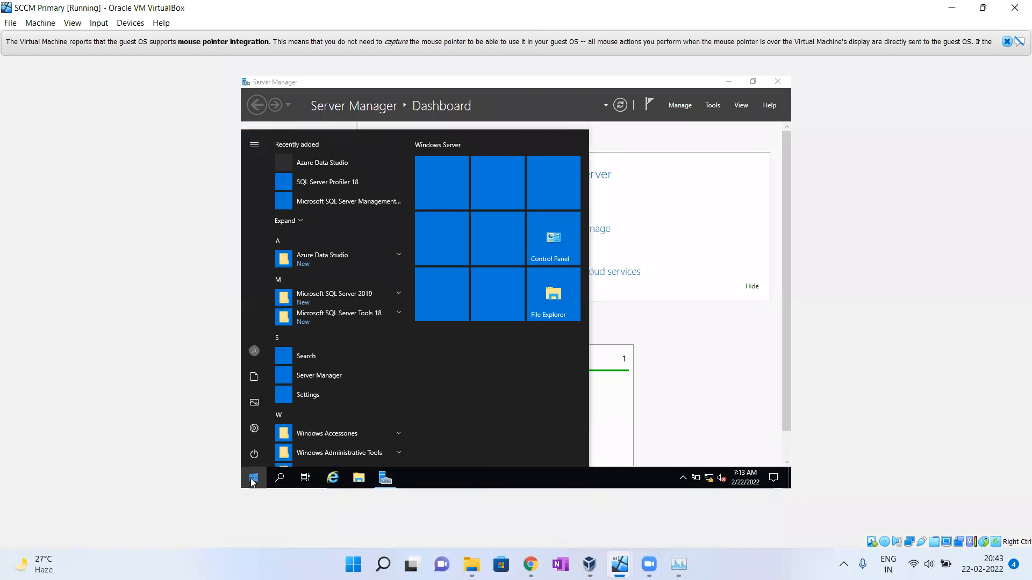
left_click(353, 314)
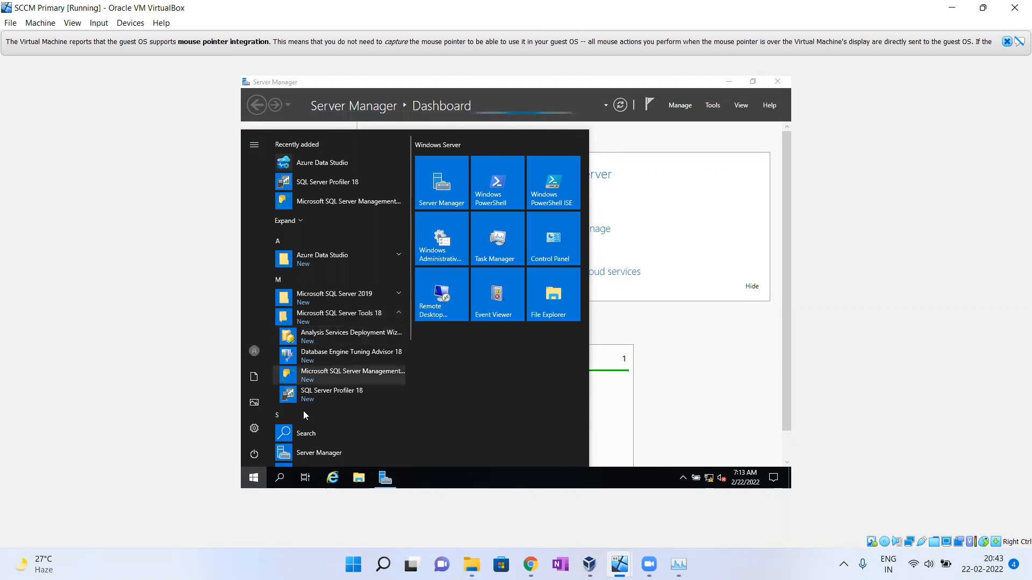
left_click(354, 372)
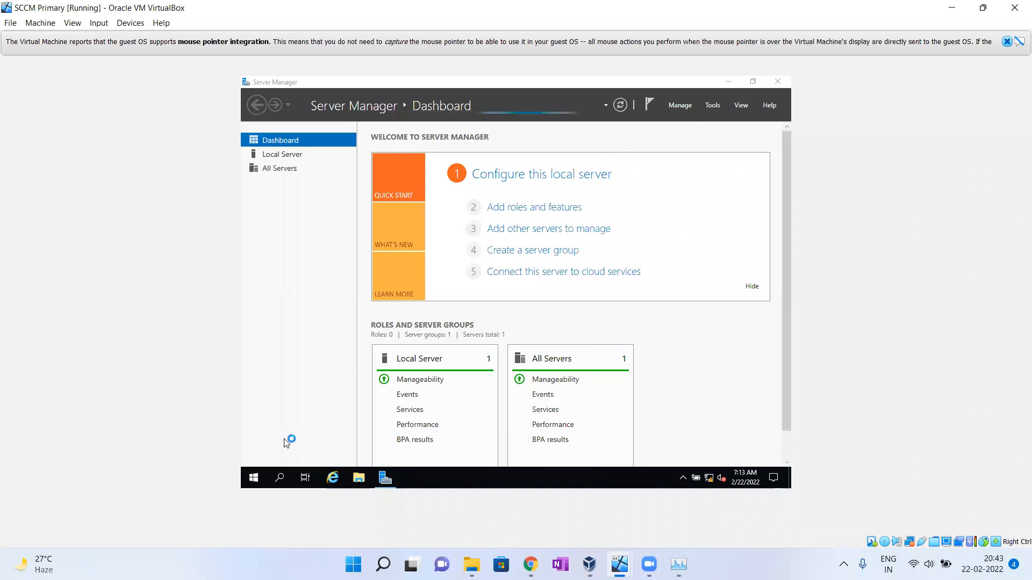
Step: Search the virtual machine for "ssms" and open the matching program
left_click(254, 478)
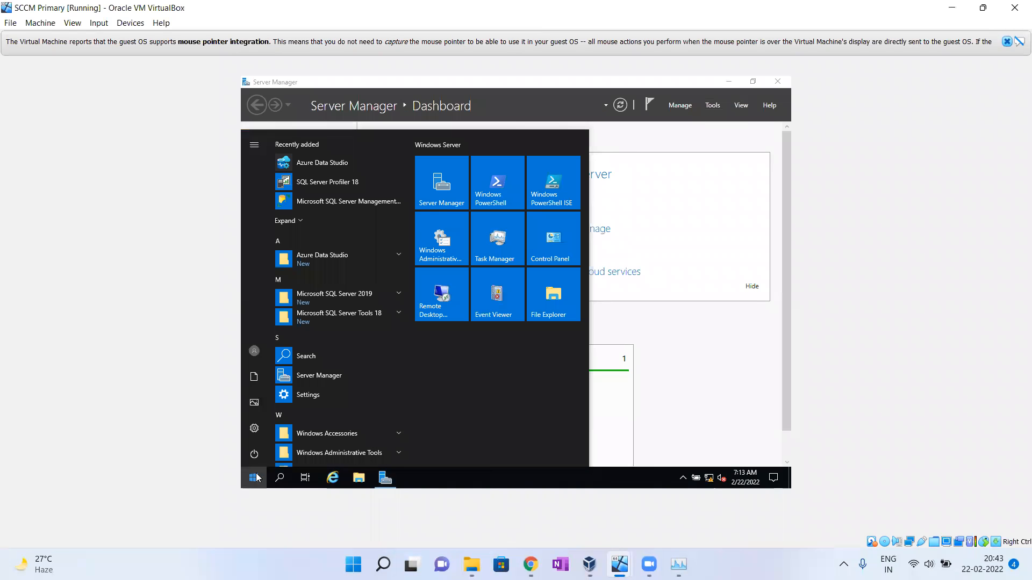
type("s")
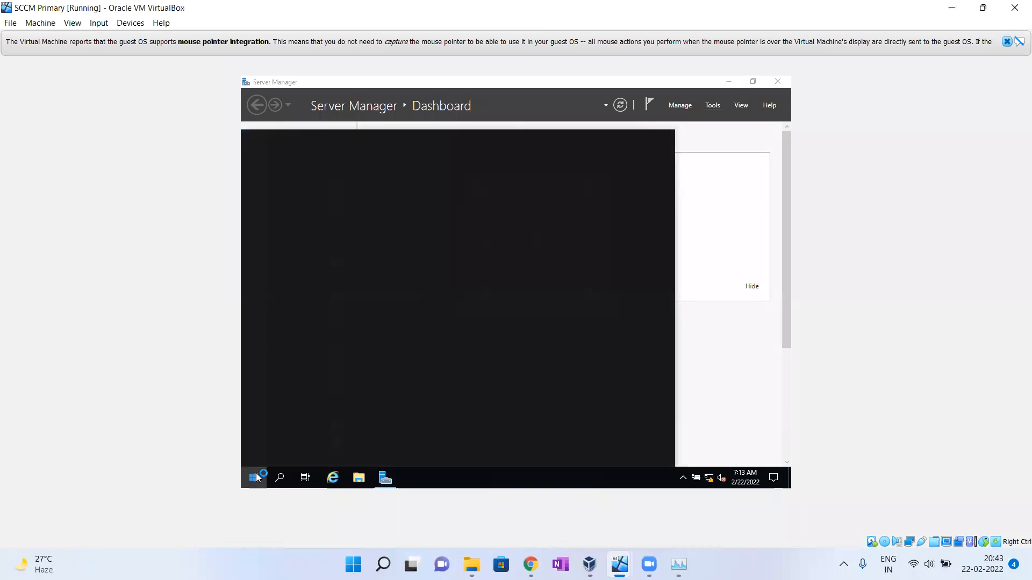
type("sms")
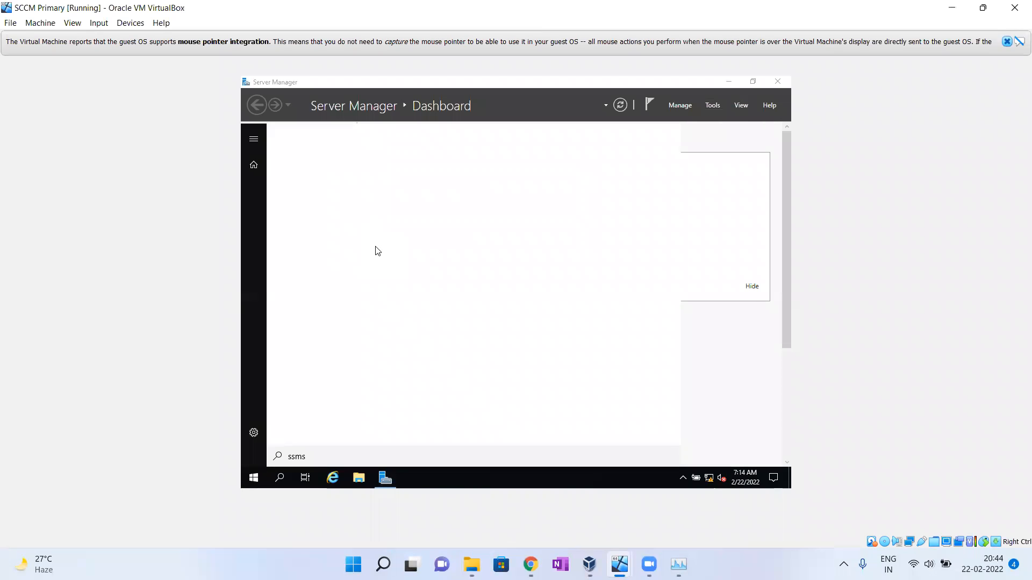
key("Return")
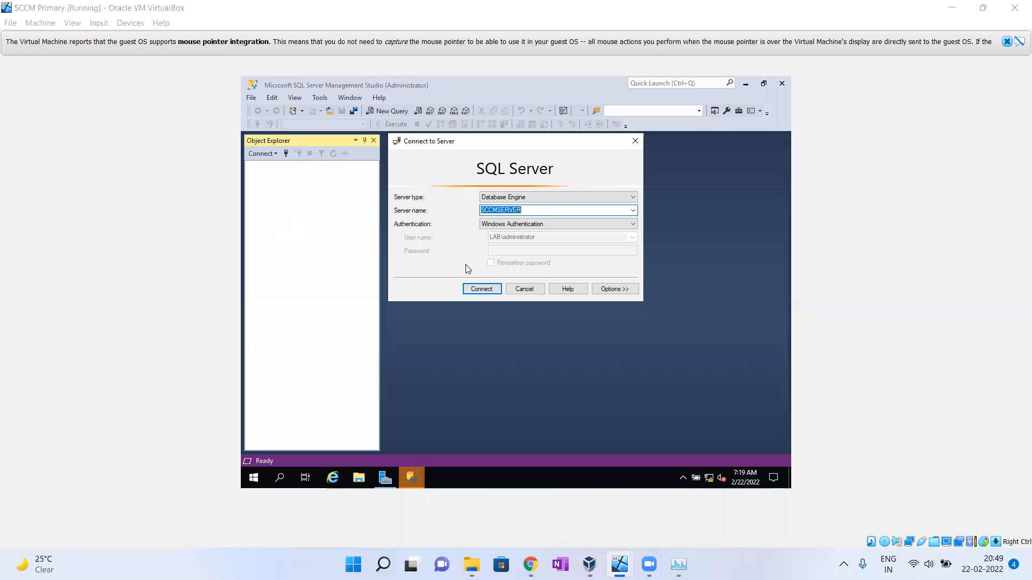
Step: Connect to the SCCMSERVER Database Engine with Windows Authentication and briefly expand the Databases folder to check its contents
left_click(487, 292)
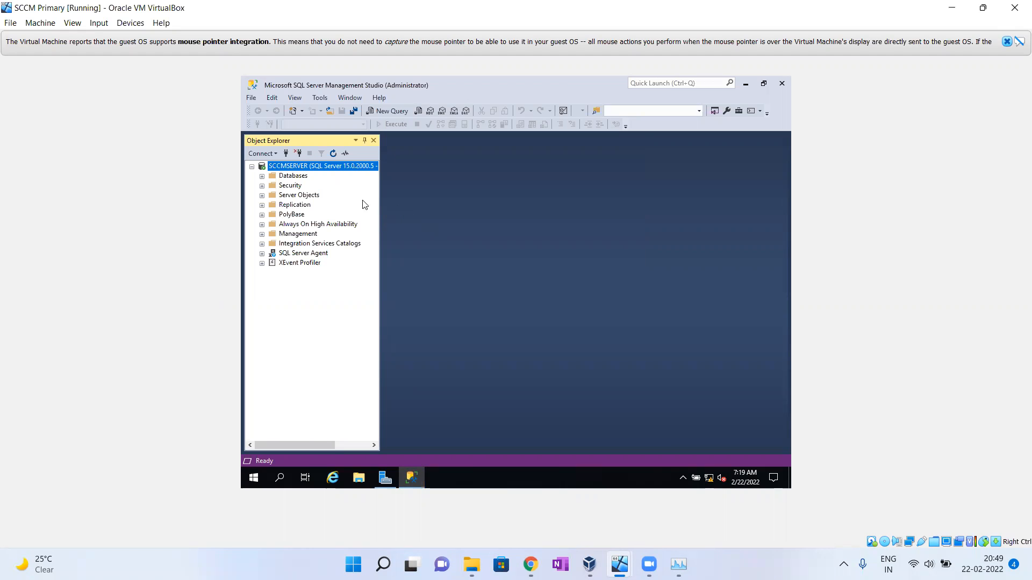
left_click(262, 176)
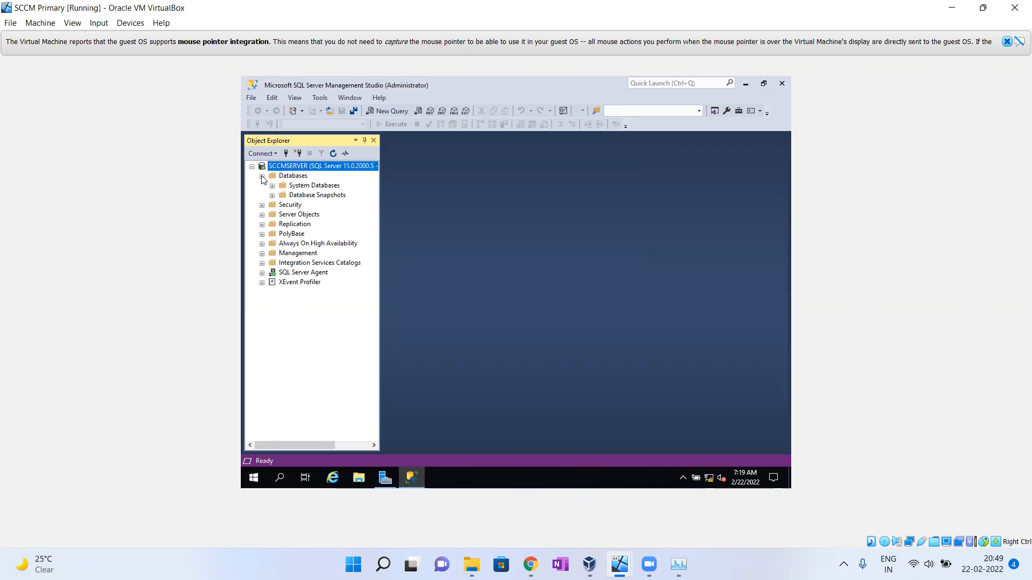
left_click(261, 177)
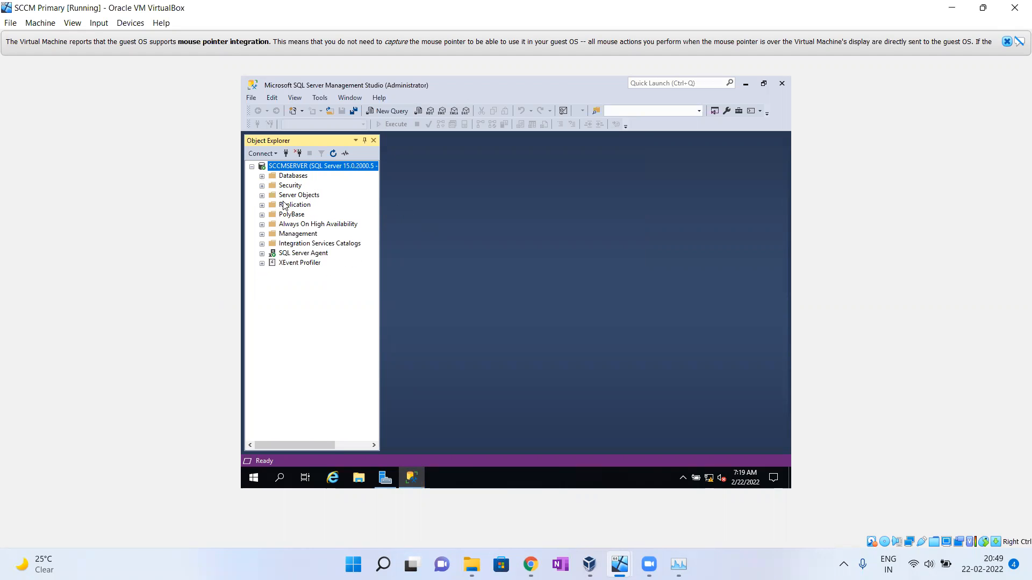
Step: Expand the Databases folder of SCCMSERVER to review its subfolders and collapse it again
left_click(262, 177)
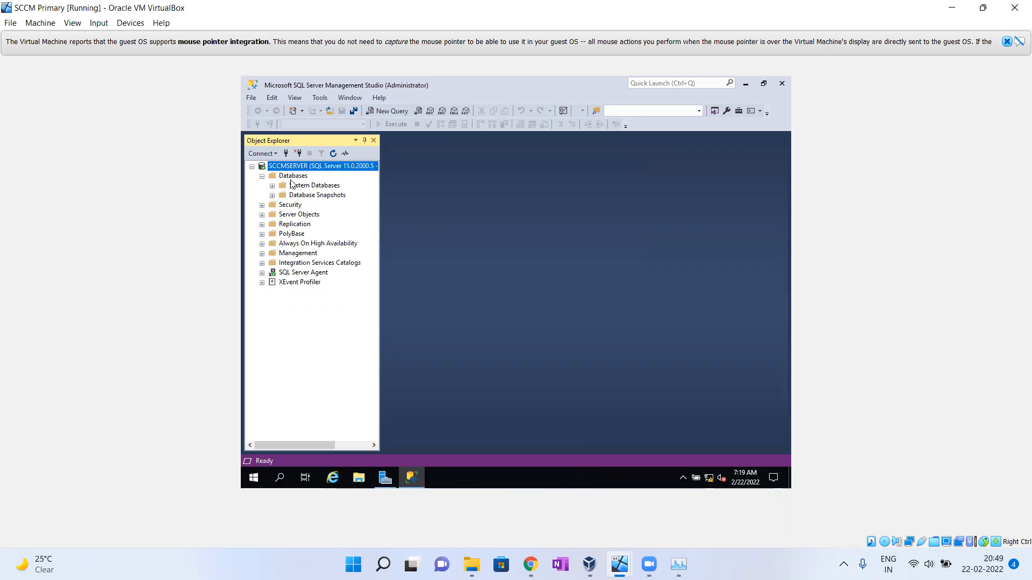
left_click(261, 177)
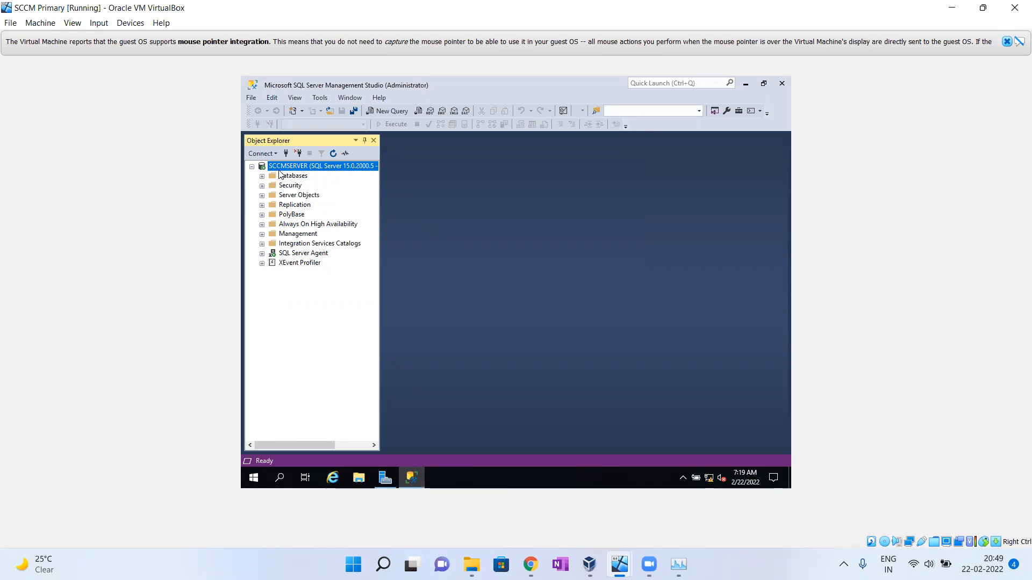
Step: In the SCCMSERVER server properties, set the minimum server memory to 2048 MB, replace the maximum server memory limit, and apply the settings
right_click(317, 168)
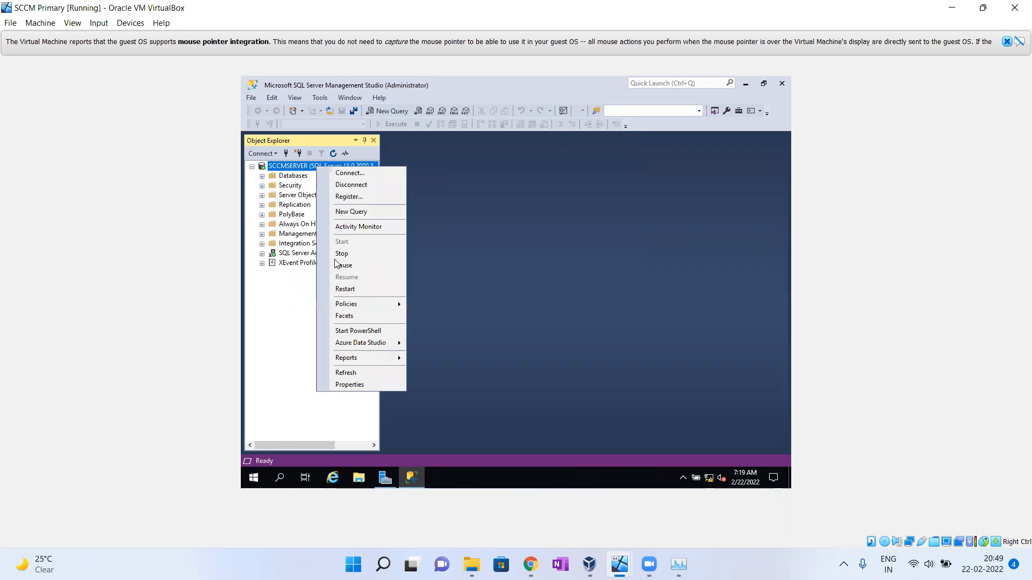
left_click(359, 384)
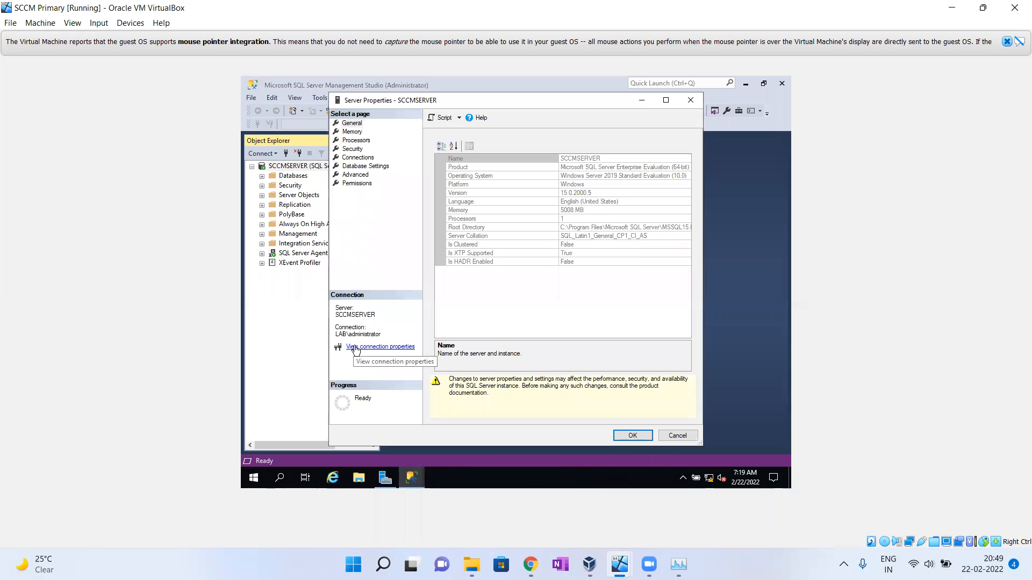
left_click(357, 132)
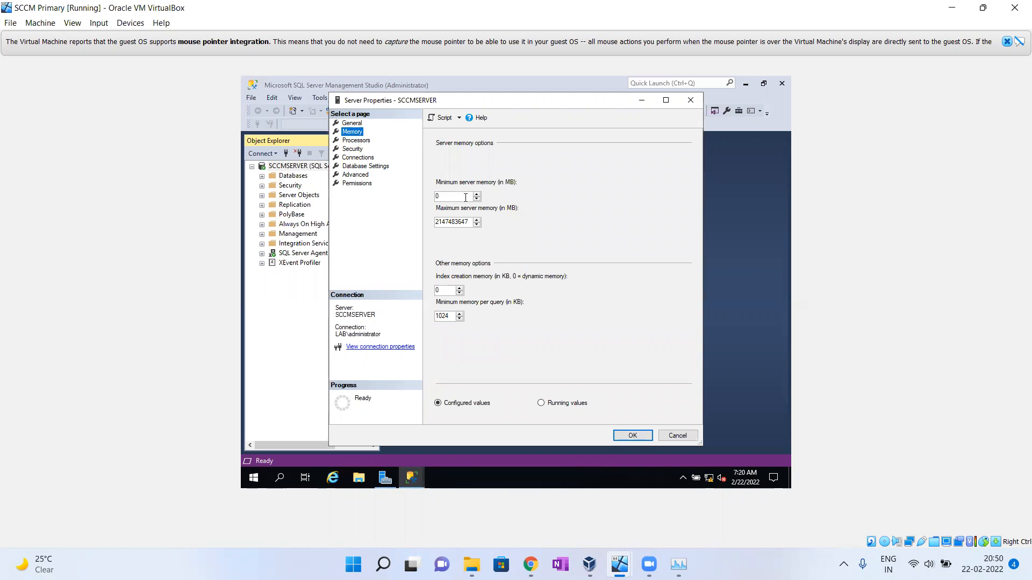
double_click(435, 197)
type("2048")
left_click_drag(468, 222, 422, 213)
type("204")
left_click(633, 435)
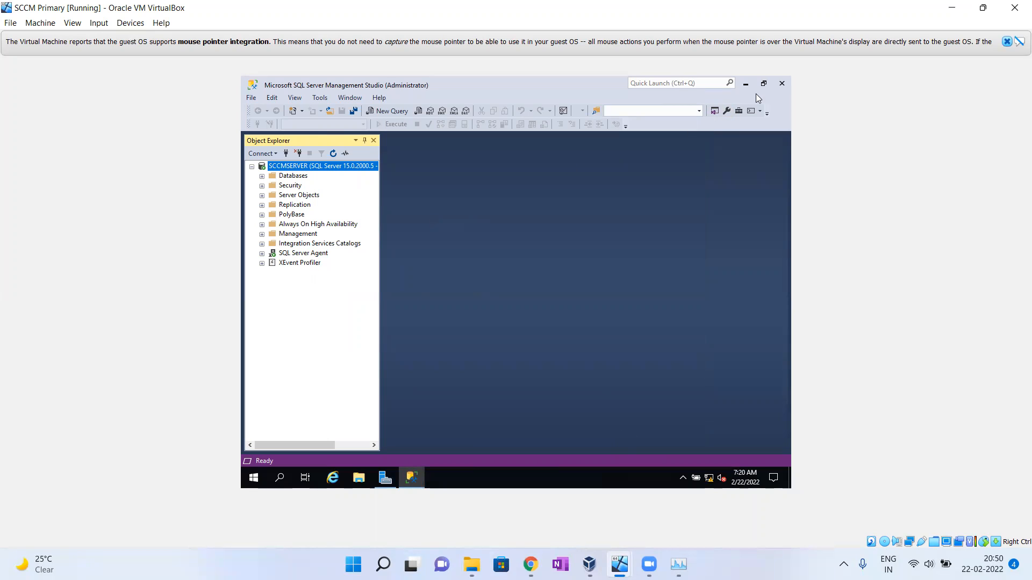
Step: Close SQL Server Management Studio and Server Manager to return to the virtual machine's desktop
left_click(782, 86)
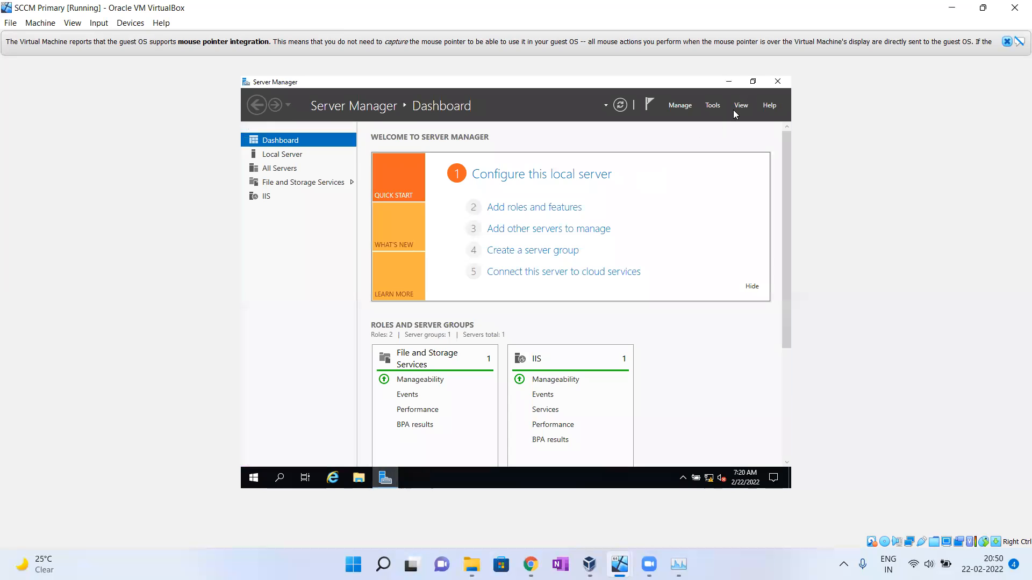
left_click(777, 81)
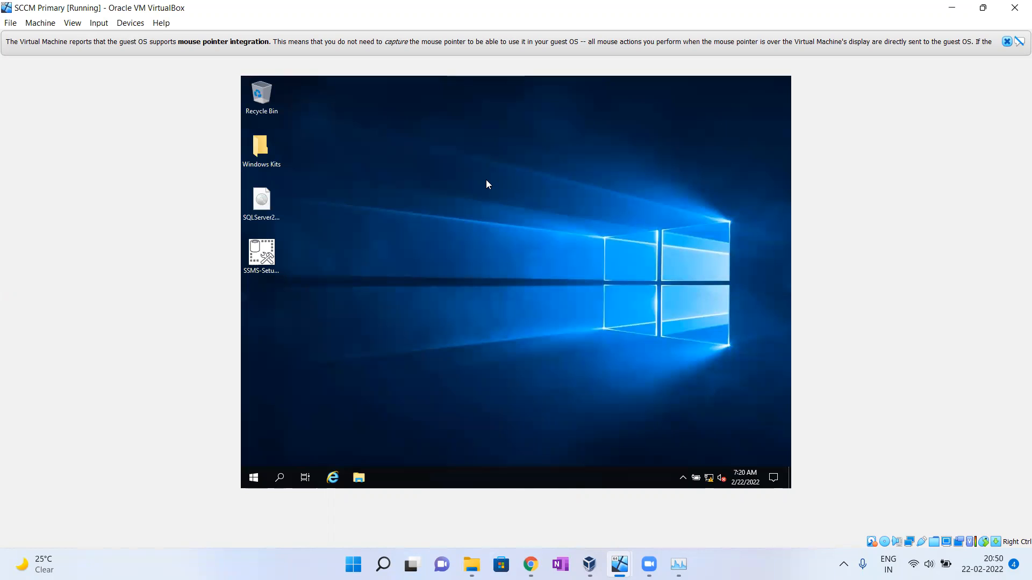